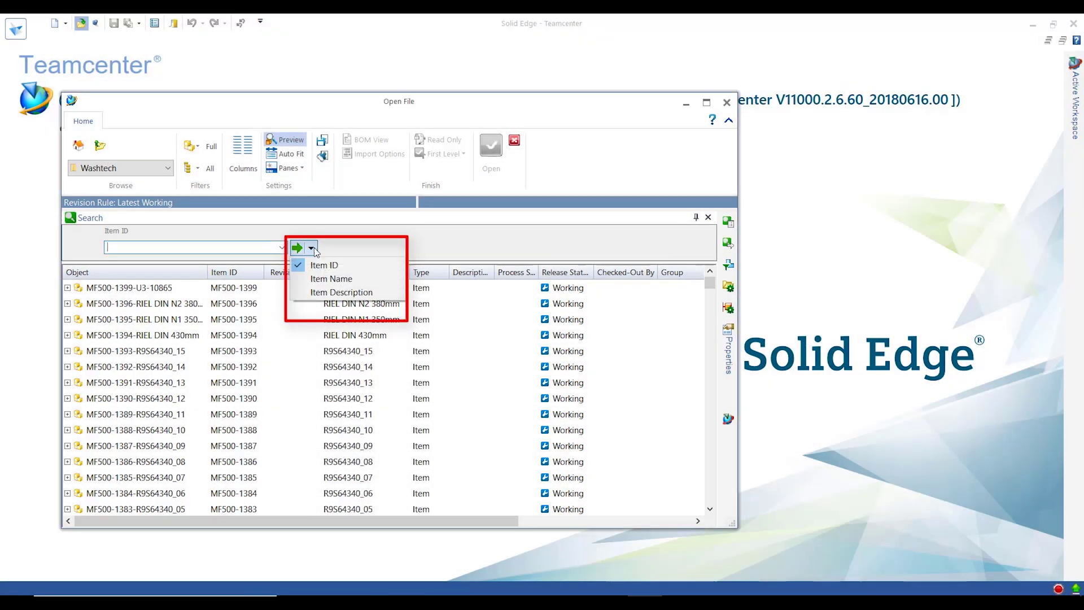
Search by item name for reserv* and open MF500-1524-RESERVOIR
{"action": "left_click", "coordinate": [343, 280]}
{"action": "type", "text": "reserv*"}
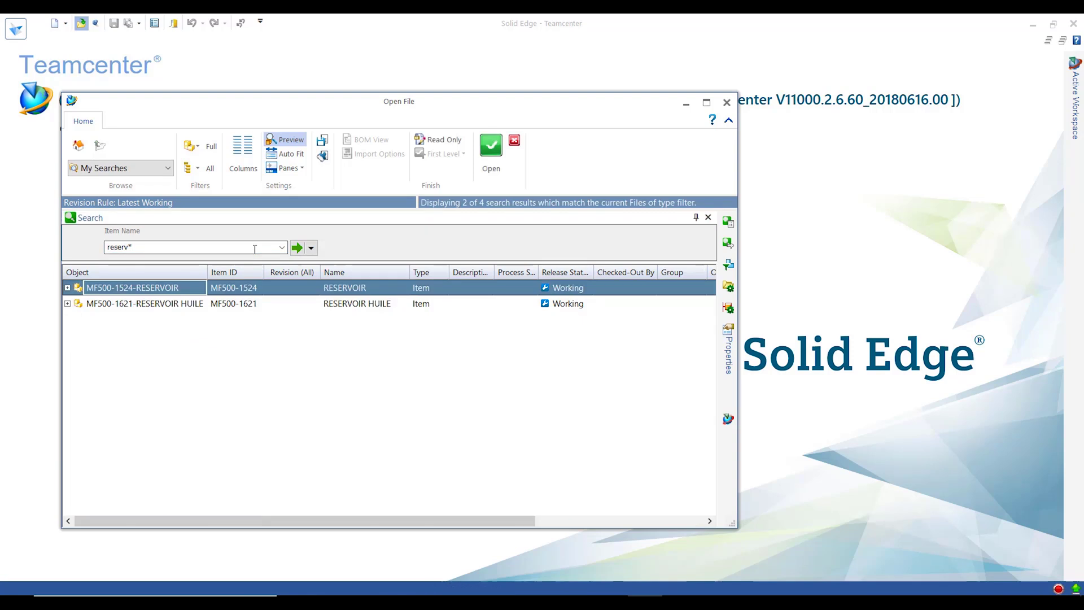
{"action": "double_click", "coordinate": [167, 304]}
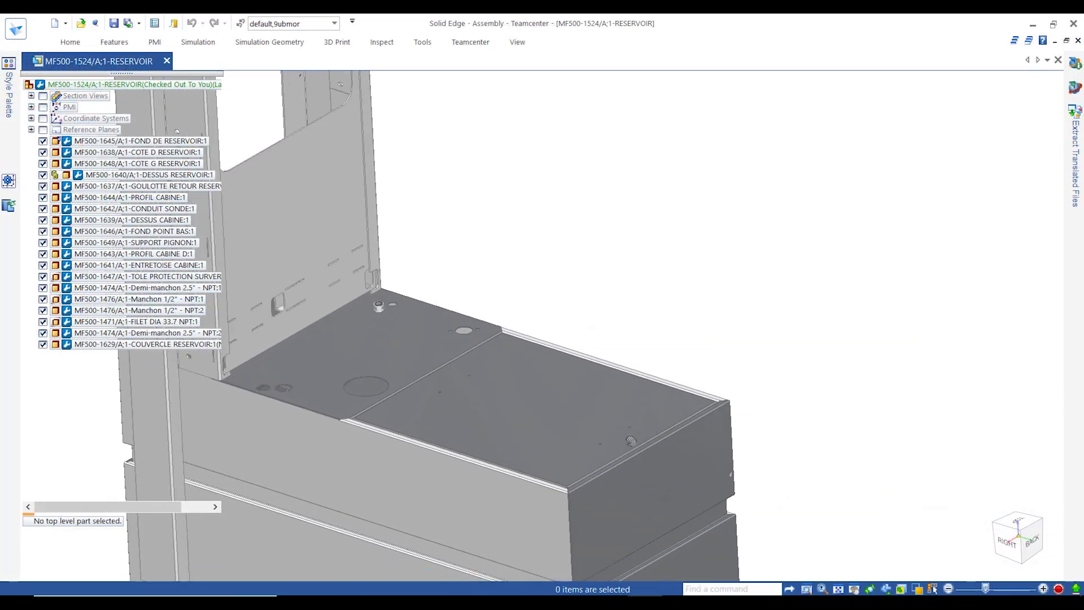
Start Smart Measure from the Inspect tools, then cancel it
{"action": "left_click", "coordinate": [383, 43]}
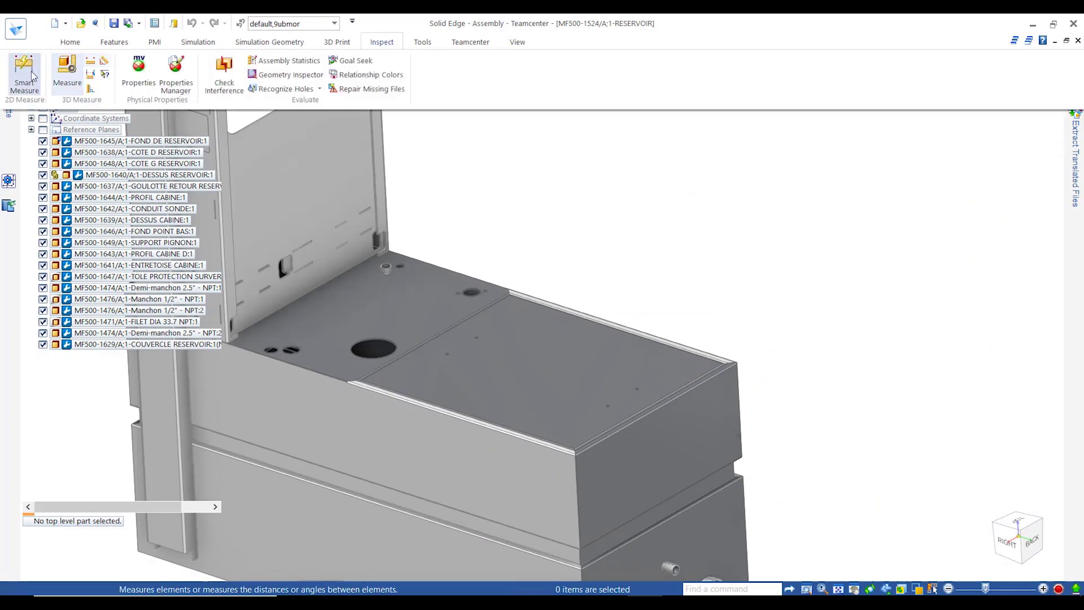
{"action": "left_click", "coordinate": [74, 75]}
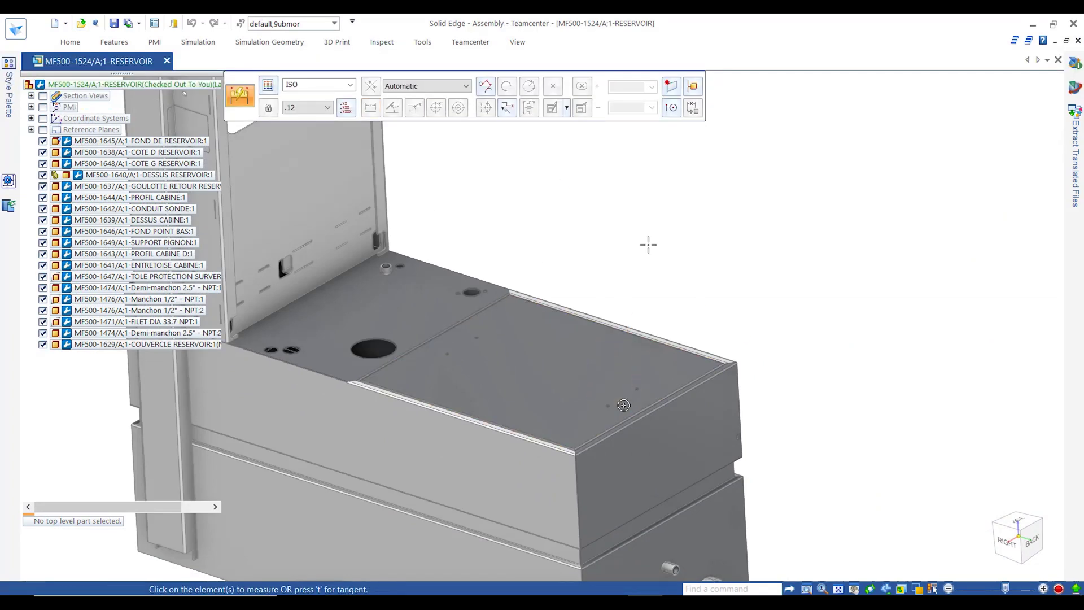
{"action": "key", "text": "Escape"}
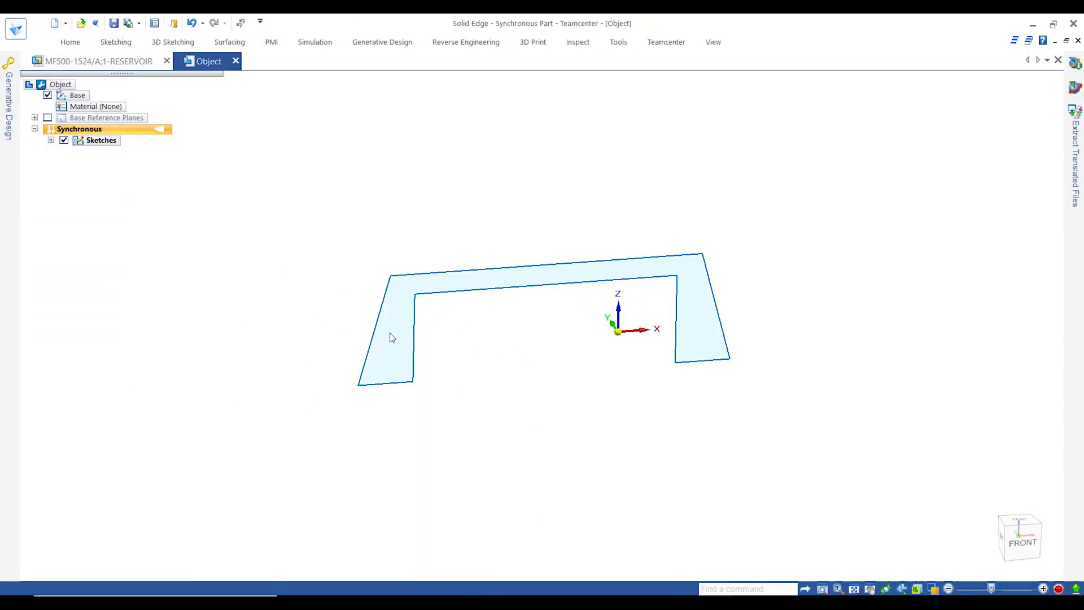
Extrude the U-shaped sketch region, then browse Teamcenter results to HANDLE 110mm
{"action": "left_click", "coordinate": [390, 338]}
{"action": "left_click", "coordinate": [376, 309]}
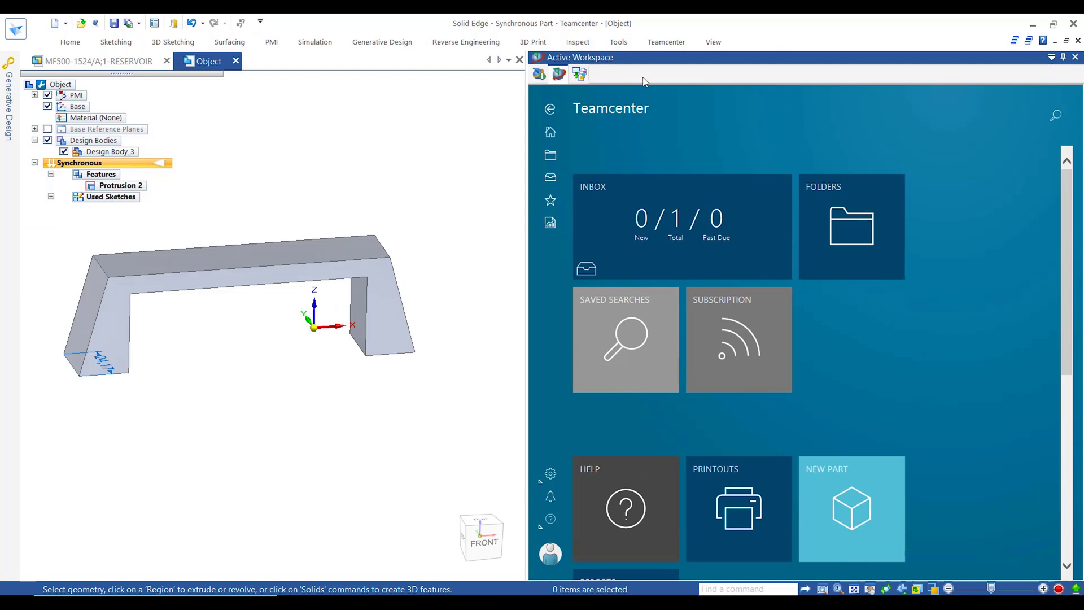
{"action": "left_click", "coordinate": [657, 48]}
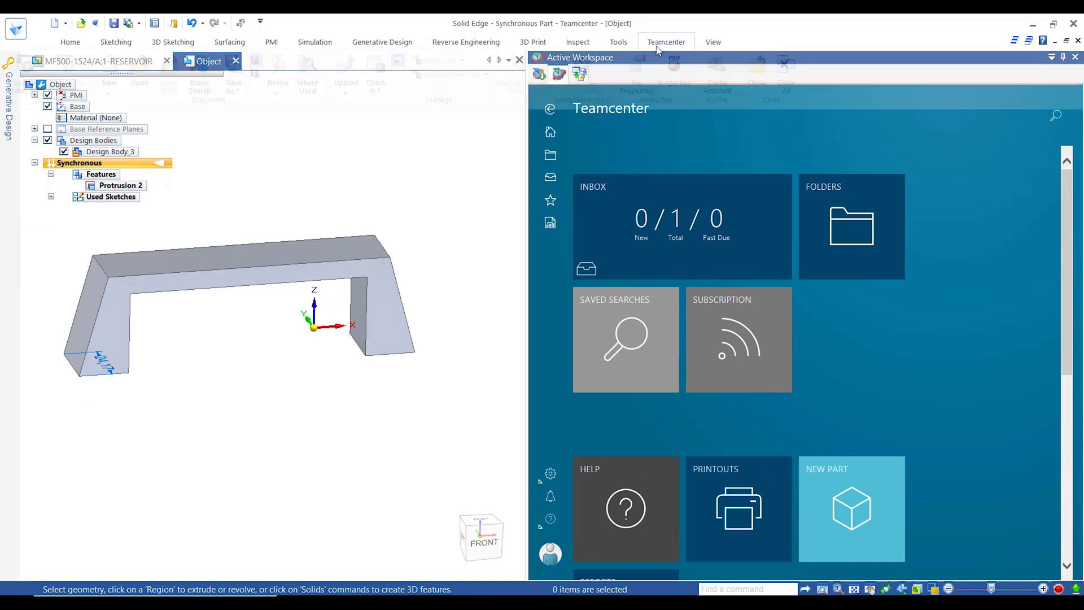
{"action": "left_click", "coordinate": [202, 92]}
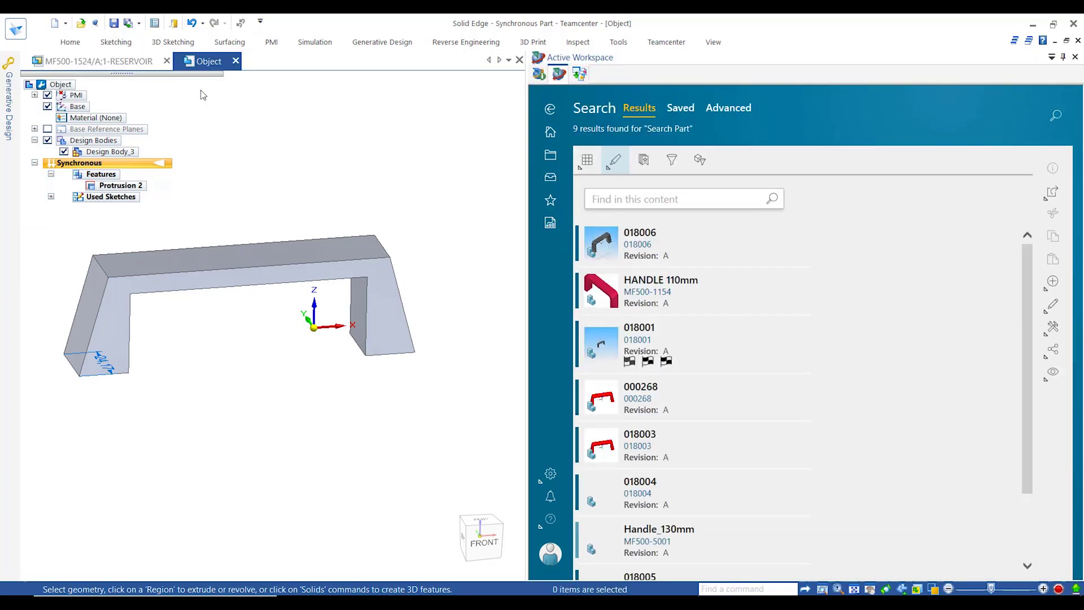
{"action": "left_click", "coordinate": [680, 288]}
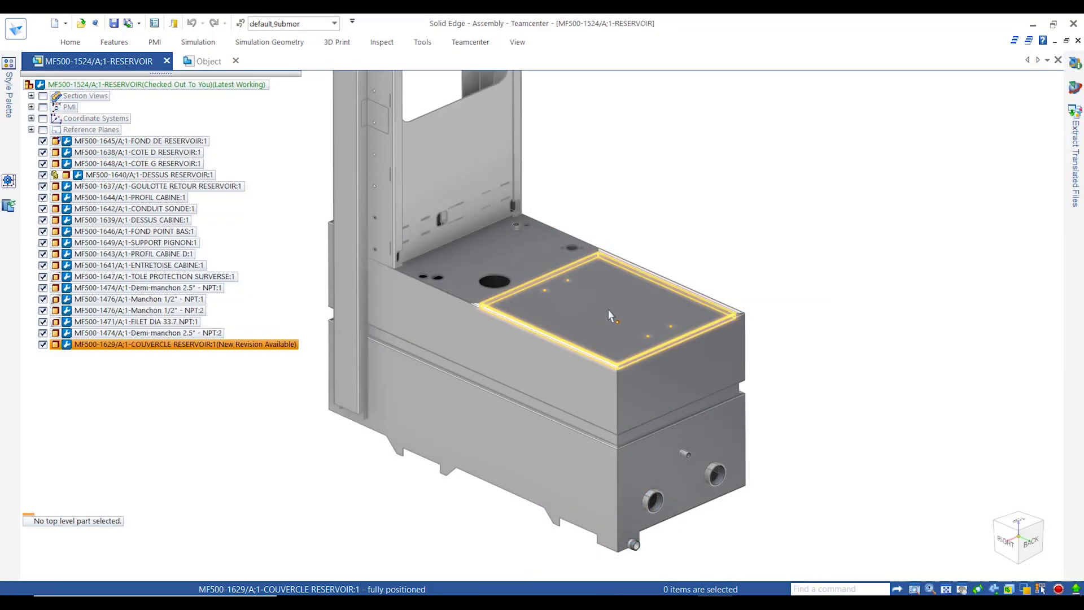
Review the reservoir cover's revisions and replace it with revision B
{"action": "left_click", "coordinate": [280, 344]}
{"action": "left_click", "coordinate": [470, 42]}
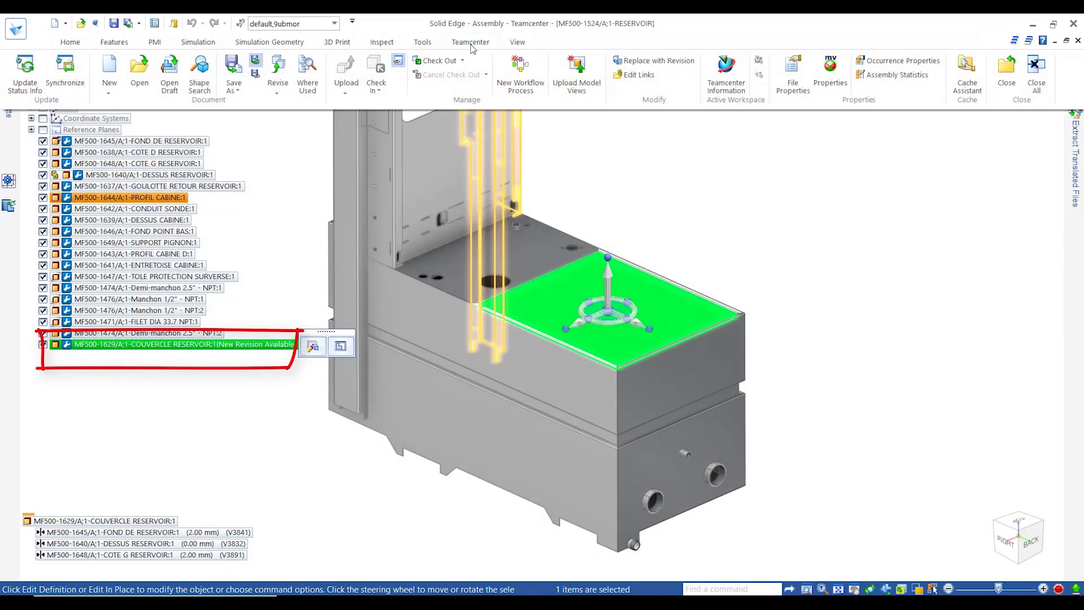
{"action": "left_click", "coordinate": [277, 91]}
{"action": "left_click", "coordinate": [292, 120]}
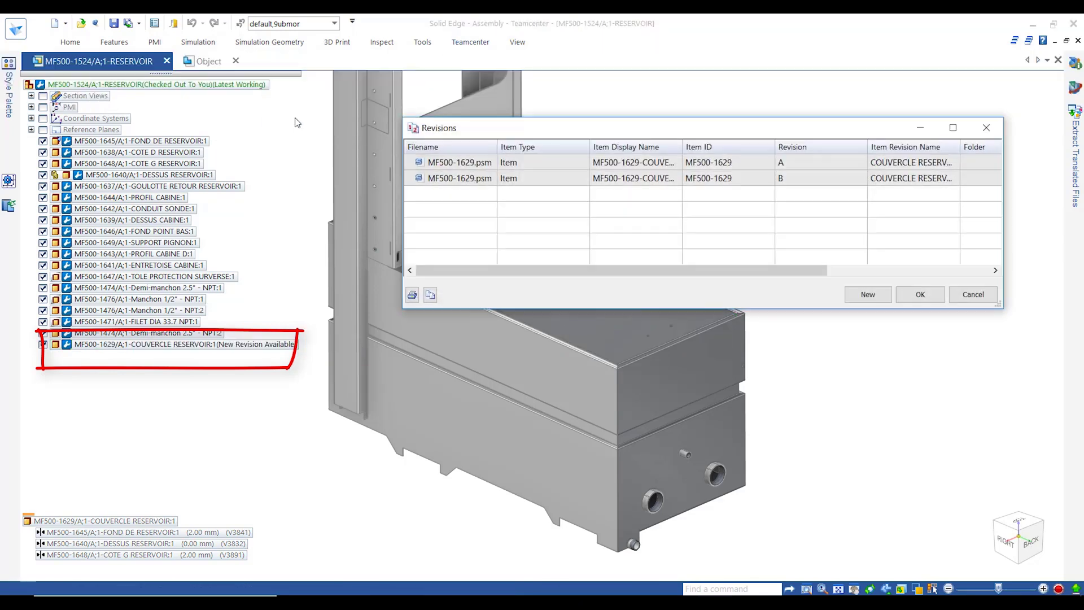
{"action": "left_click", "coordinate": [911, 297]}
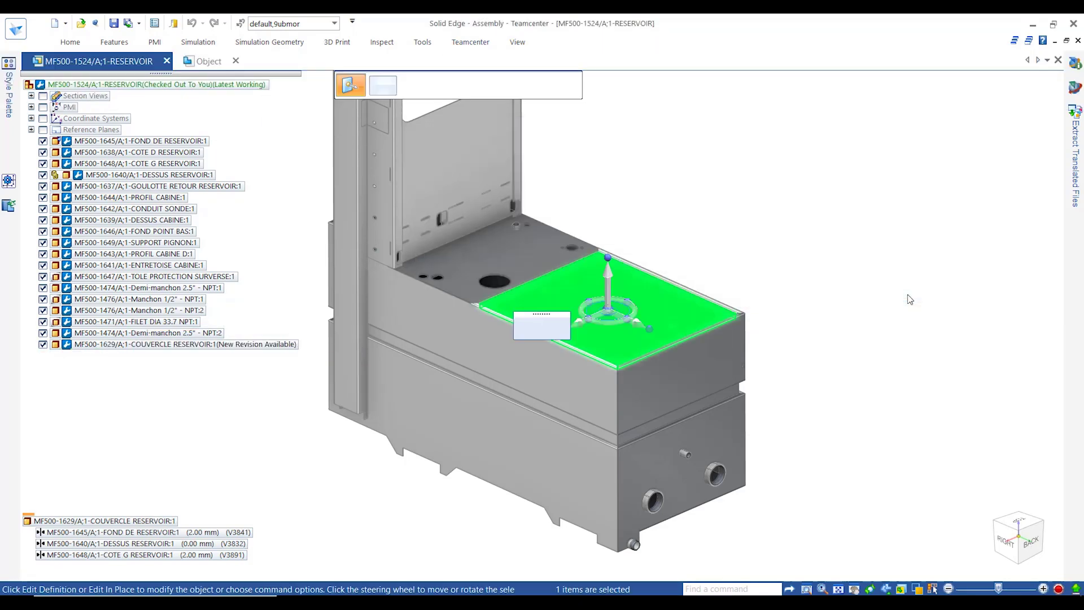
{"action": "right_click", "coordinate": [280, 344]}
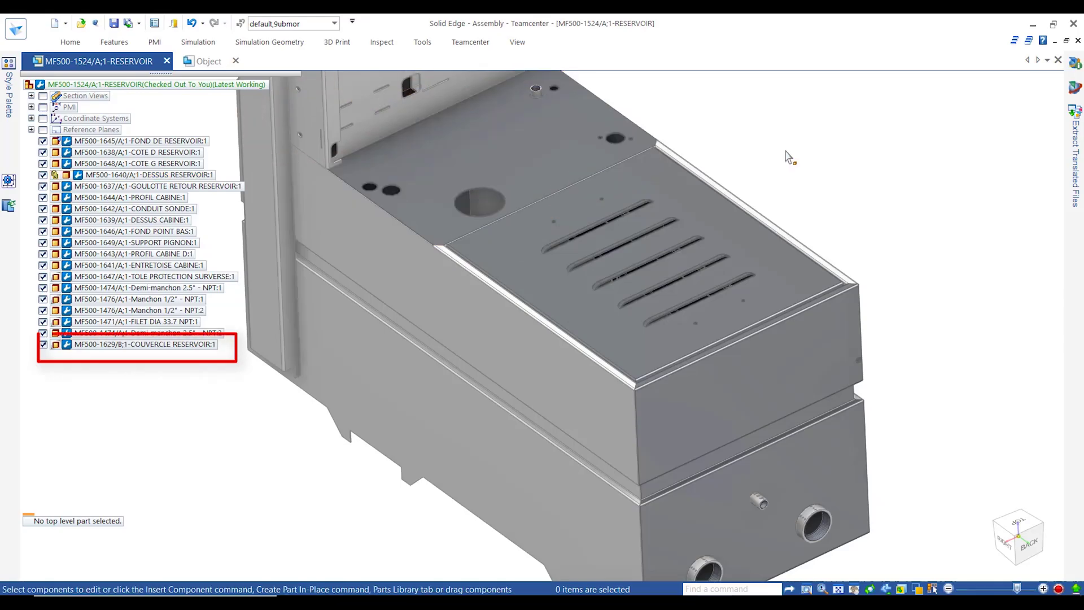
{"action": "scroll", "coordinate": [604, 432], "scroll_direction": "up", "scroll_amount": 3}
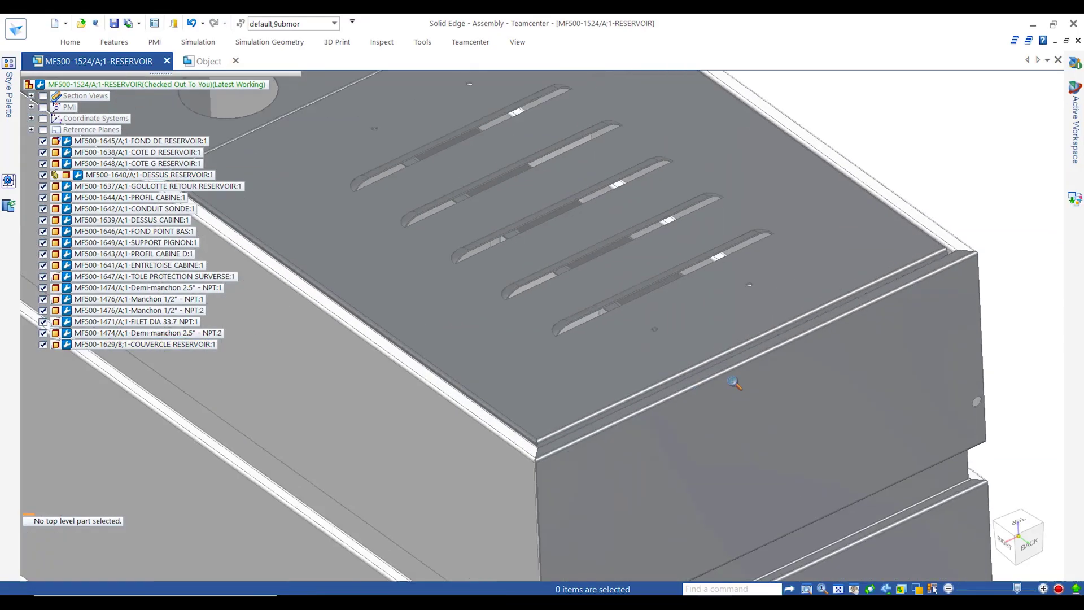
{"action": "scroll", "coordinate": [604, 432], "scroll_direction": "up", "scroll_amount": 2}
Start and cancel an edge-to-edge dimension, then show the part search results panel
{"action": "left_click", "coordinate": [154, 42]}
{"action": "left_click", "coordinate": [67, 76]}
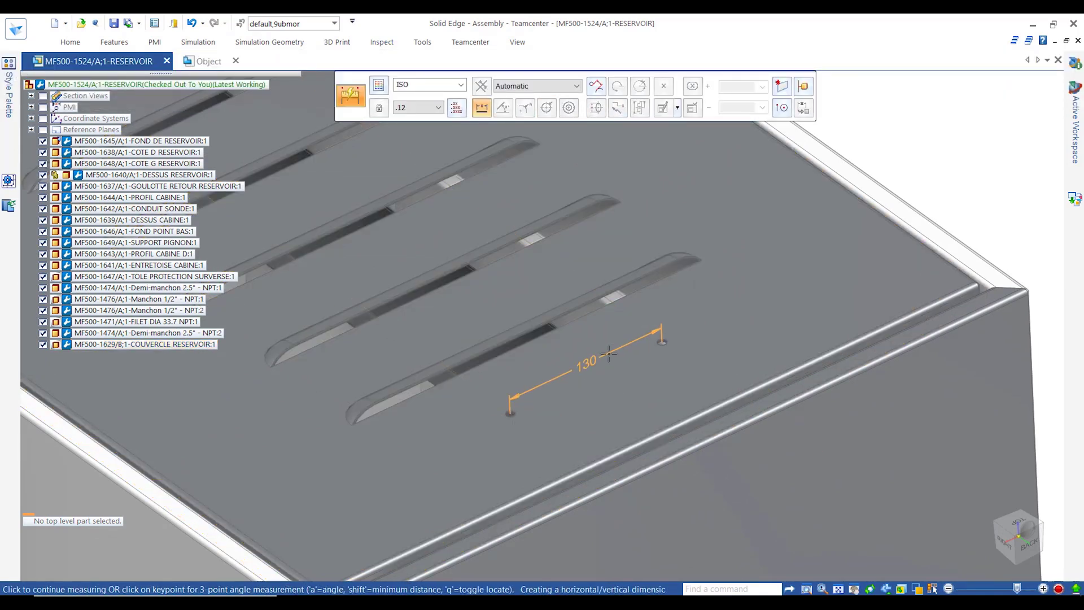
{"action": "scroll", "coordinate": [900, 119], "scroll_direction": "down", "scroll_amount": 3}
{"action": "scroll", "coordinate": [618, 175], "scroll_direction": "down", "scroll_amount": 2}
{"action": "scroll", "coordinate": [785, 212], "scroll_direction": "down", "scroll_amount": 1}
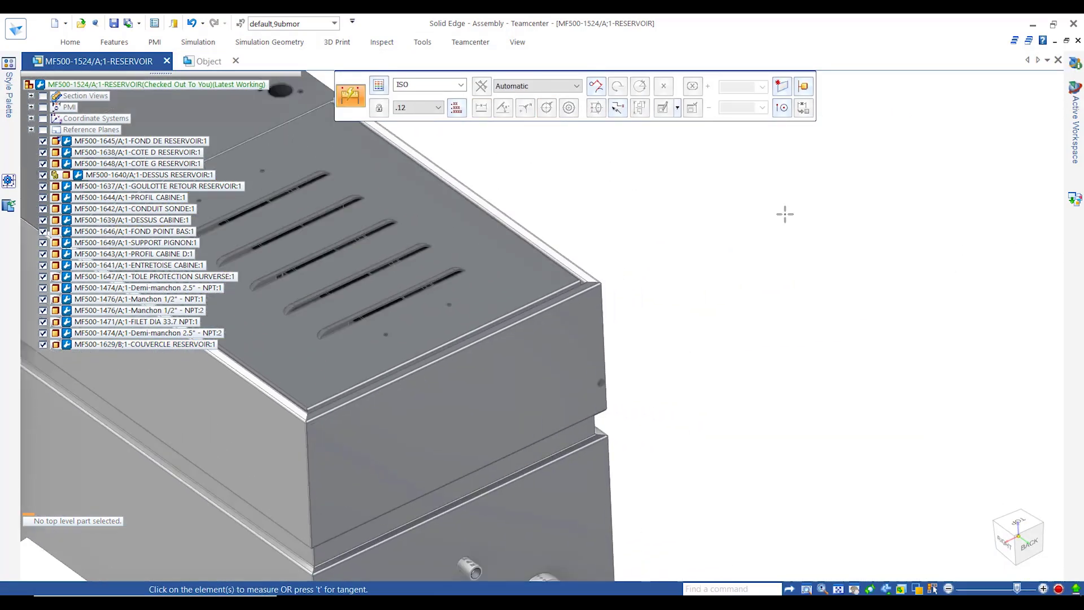
{"action": "key", "text": "Escape"}
{"action": "left_click", "coordinate": [1073, 128]}
{"action": "scroll", "coordinate": [1008, 268], "scroll_direction": "down", "scroll_amount": 2}
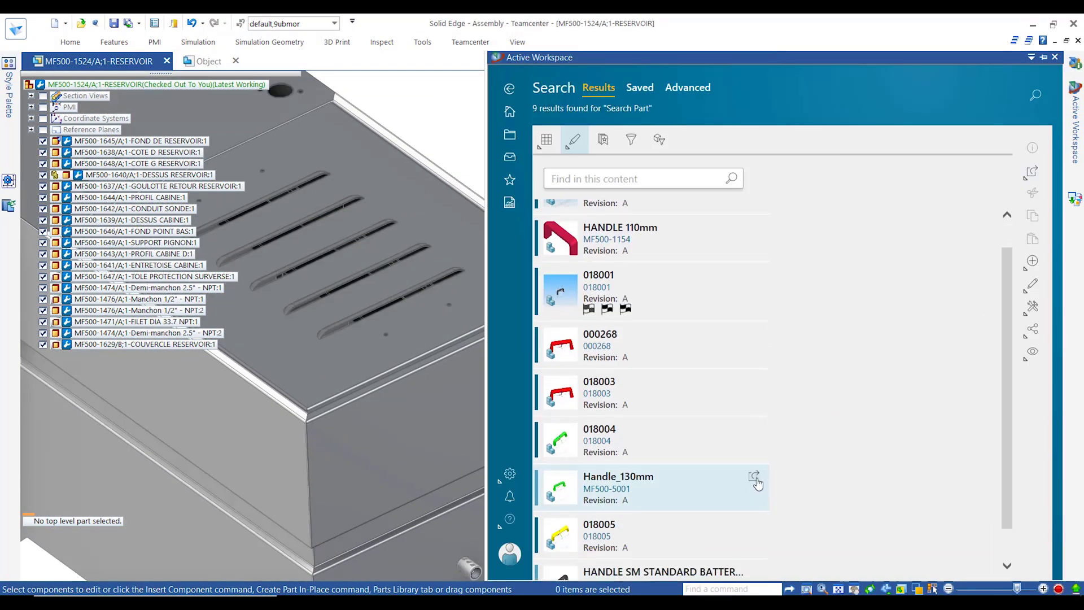
Add Handle_130mm from Active Workspace and place two handles on the cover
{"action": "left_click", "coordinate": [755, 482]}
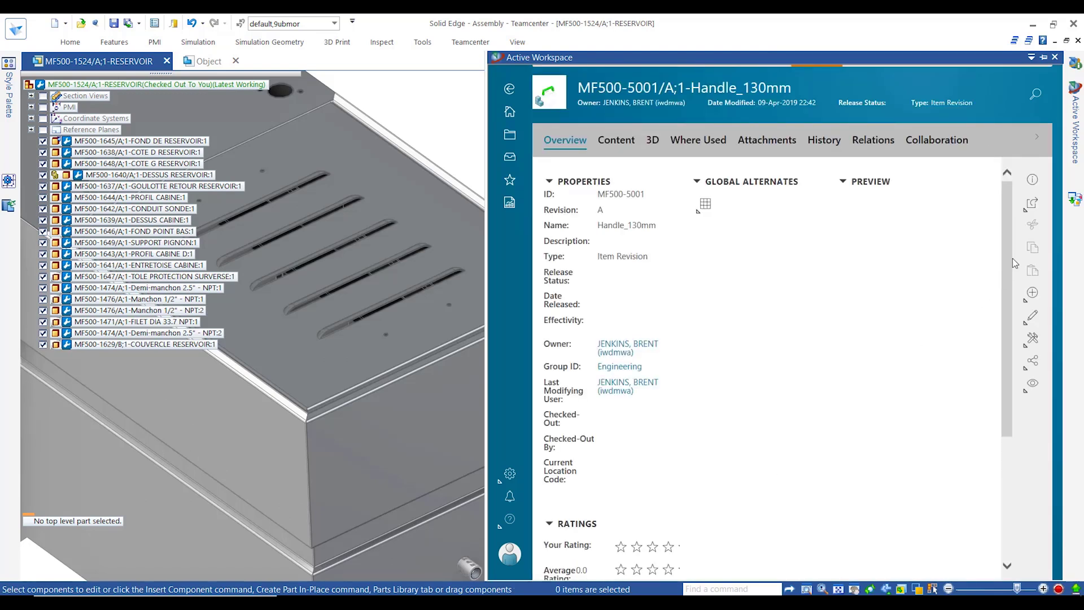
{"action": "left_click", "coordinate": [1032, 203]}
{"action": "left_click", "coordinate": [1000, 317]}
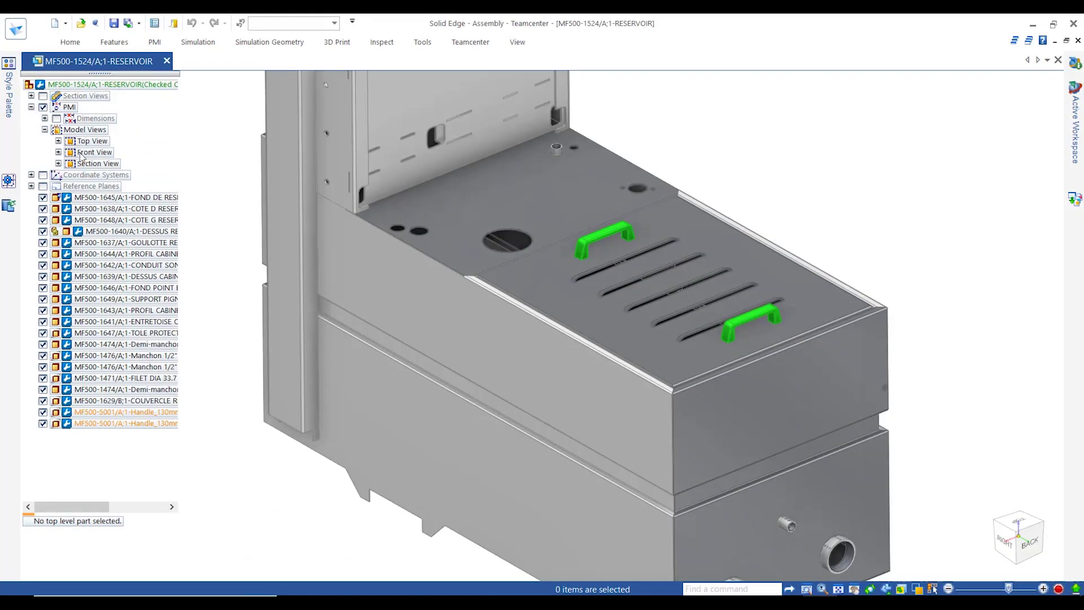
Apply the saved PMI model views: dimensioned, 3-D section and front with dimensions
{"action": "right_click", "coordinate": [85, 163]}
{"action": "left_click", "coordinate": [92, 165]}
{"action": "right_click", "coordinate": [107, 153]}
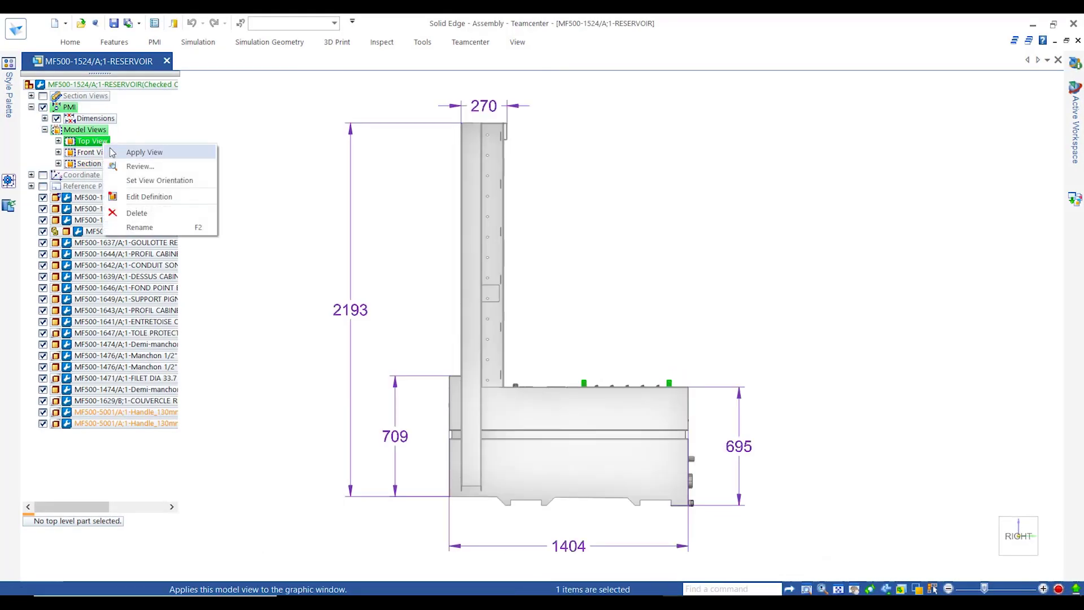
{"action": "left_click", "coordinate": [114, 158]}
{"action": "right_click", "coordinate": [104, 167]}
{"action": "left_click", "coordinate": [108, 170]}
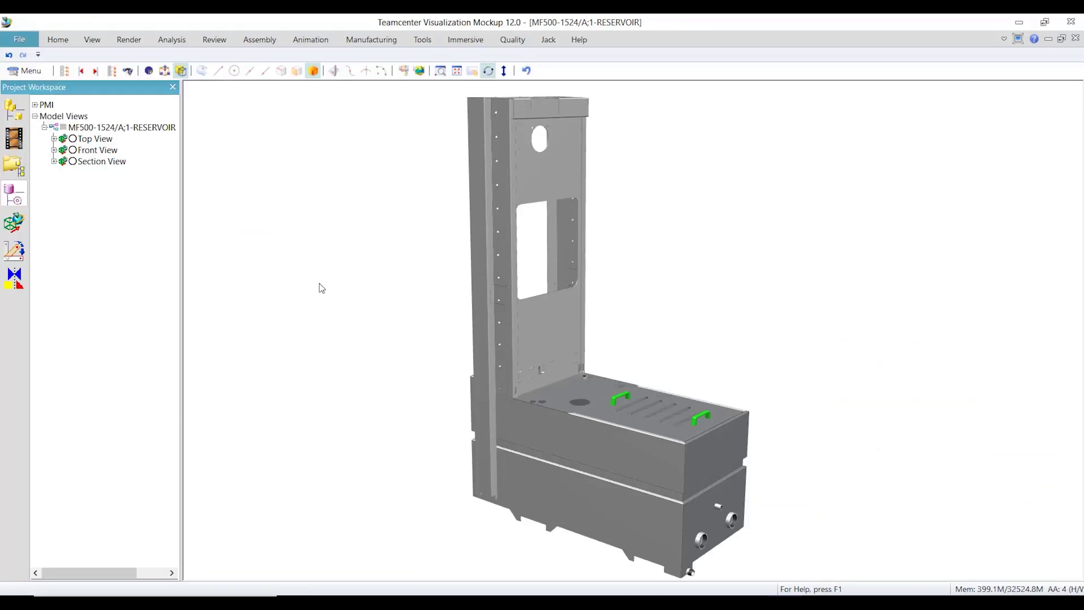
{"action": "left_click", "coordinate": [73, 151]}
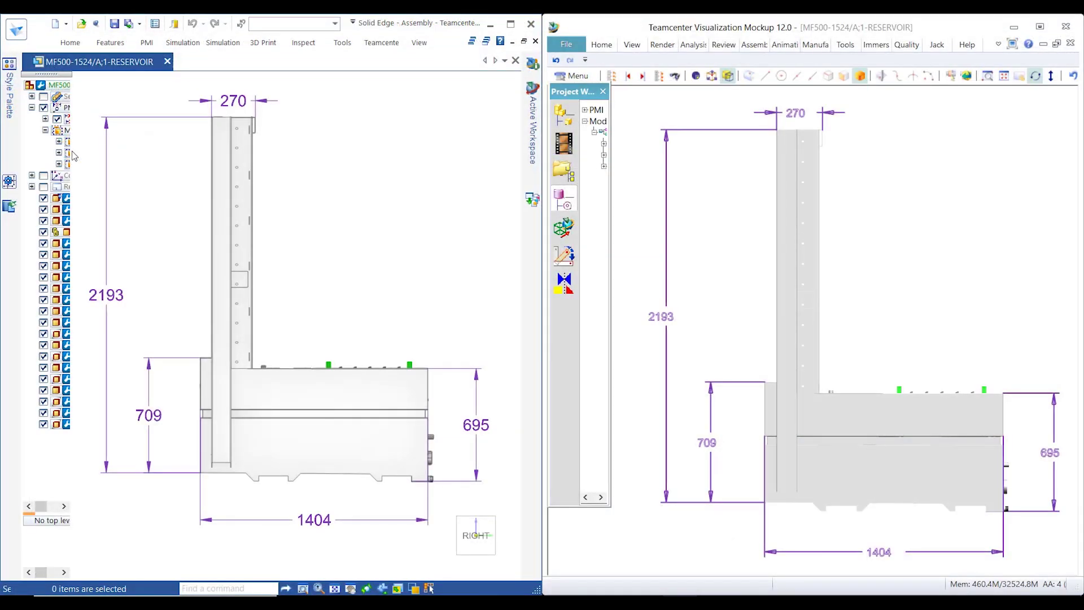
Open the Save As Translated settings and check the dataset type list unchanged
{"action": "left_click", "coordinate": [469, 42]}
{"action": "left_click", "coordinate": [233, 85]}
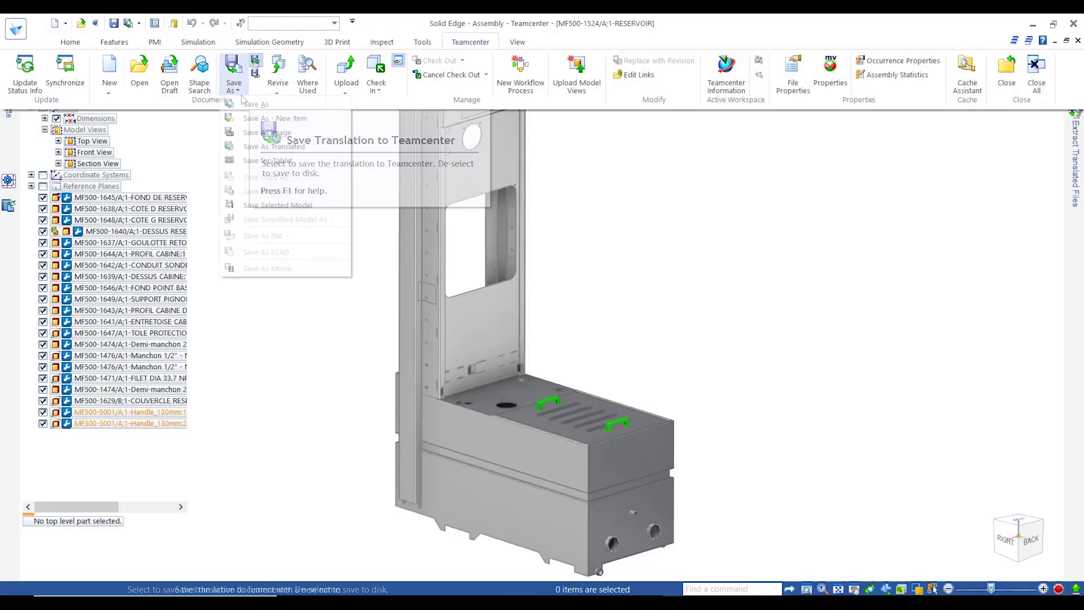
{"action": "left_click", "coordinate": [280, 147]}
{"action": "left_click", "coordinate": [709, 222]}
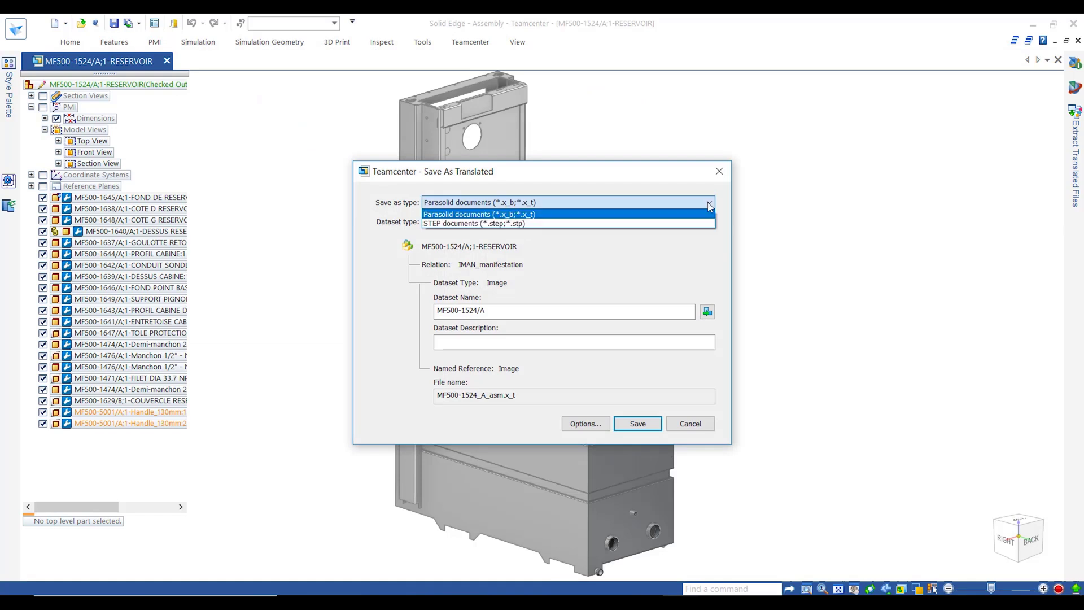
{"action": "left_click", "coordinate": [709, 222]}
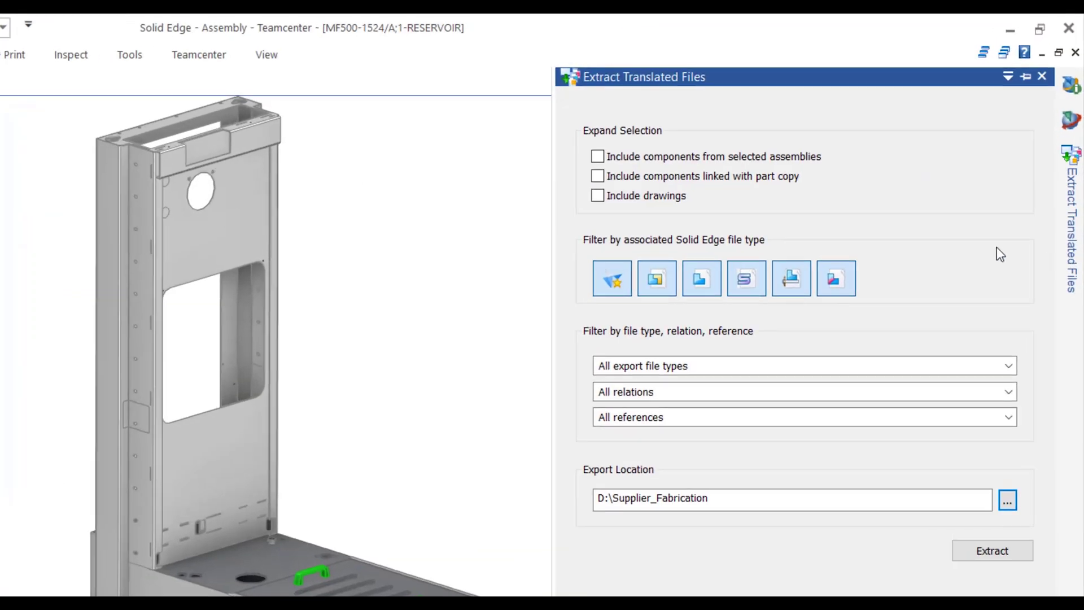
Extract translated files, including components, to D:\Supplier_Fabrication
{"action": "left_click", "coordinate": [1008, 366]}
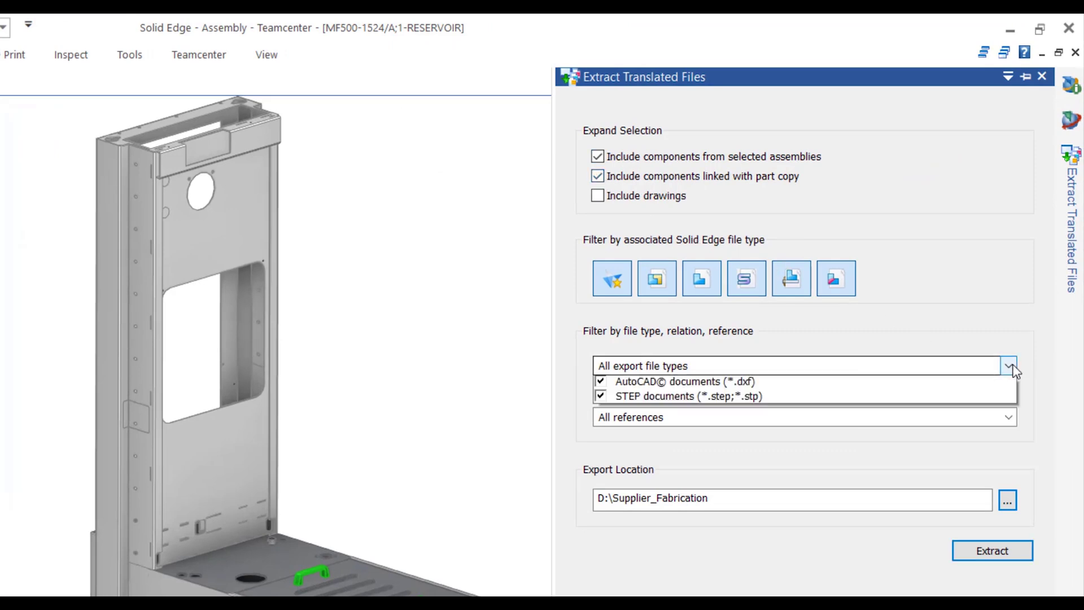
{"action": "left_click", "coordinate": [1053, 451]}
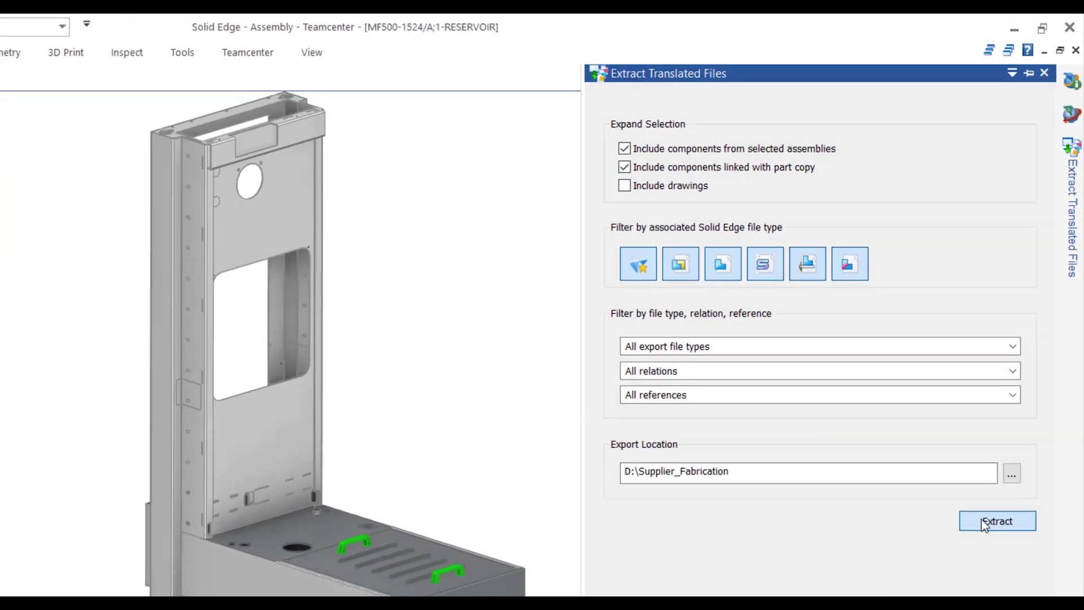
{"action": "left_click", "coordinate": [983, 521]}
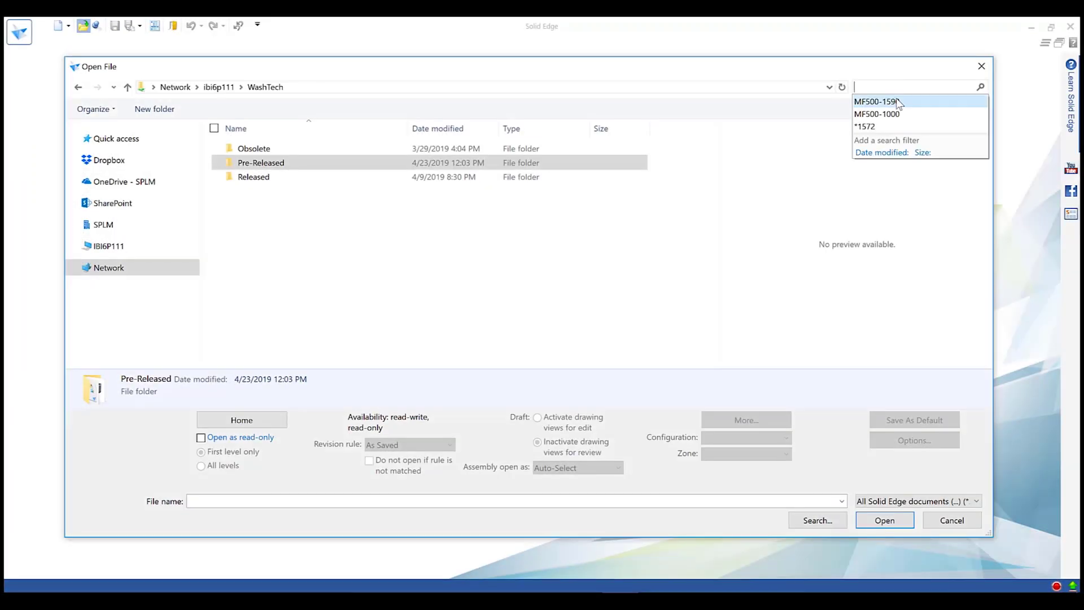
Search for MF500-1590 and open its handle part file
{"action": "left_click", "coordinate": [283, 166]}
{"action": "left_click", "coordinate": [267, 149]}
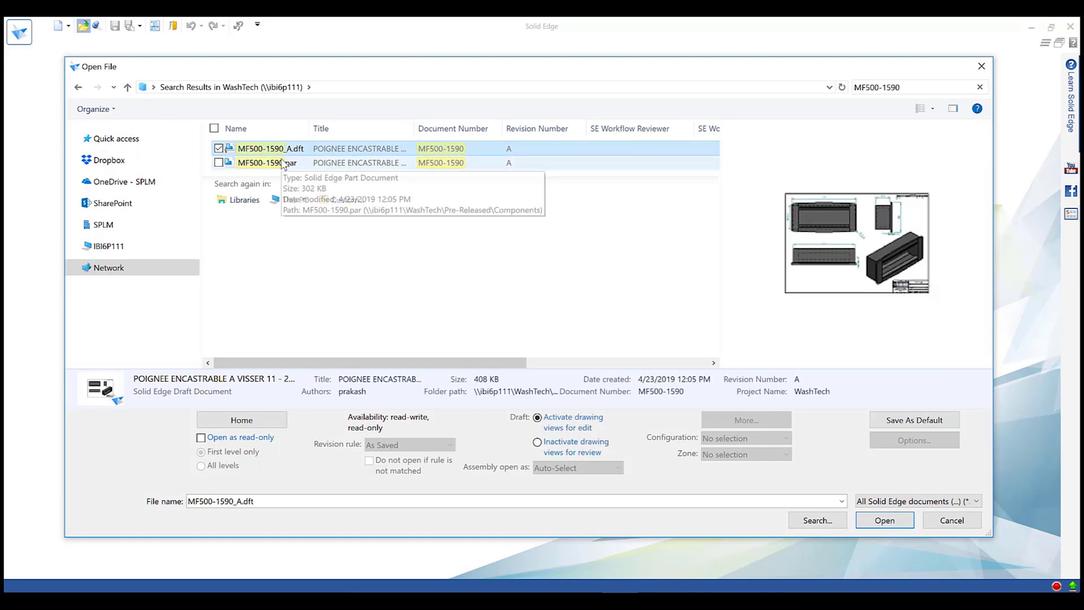
{"action": "mouse_move", "coordinate": [375, 364]}
{"action": "left_mouse_down"}
{"action": "mouse_move", "coordinate": [534, 371]}
{"action": "mouse_move", "coordinate": [431, 363]}
{"action": "left_mouse_up"}
{"action": "left_click", "coordinate": [874, 527]}
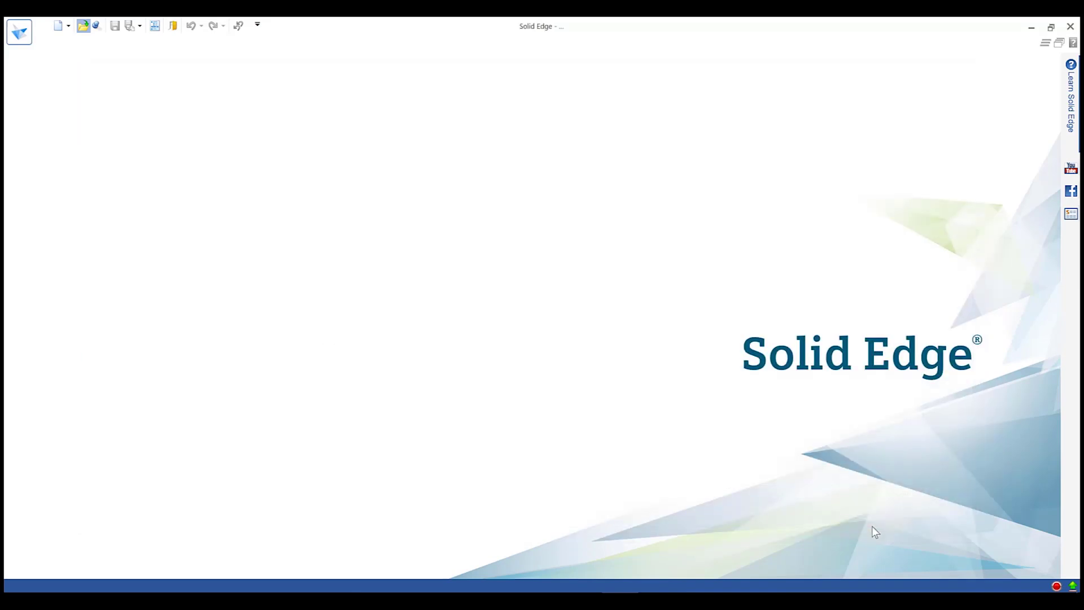
Run Where Used to review the documents that use the handle part
{"action": "left_click", "coordinate": [130, 74]}
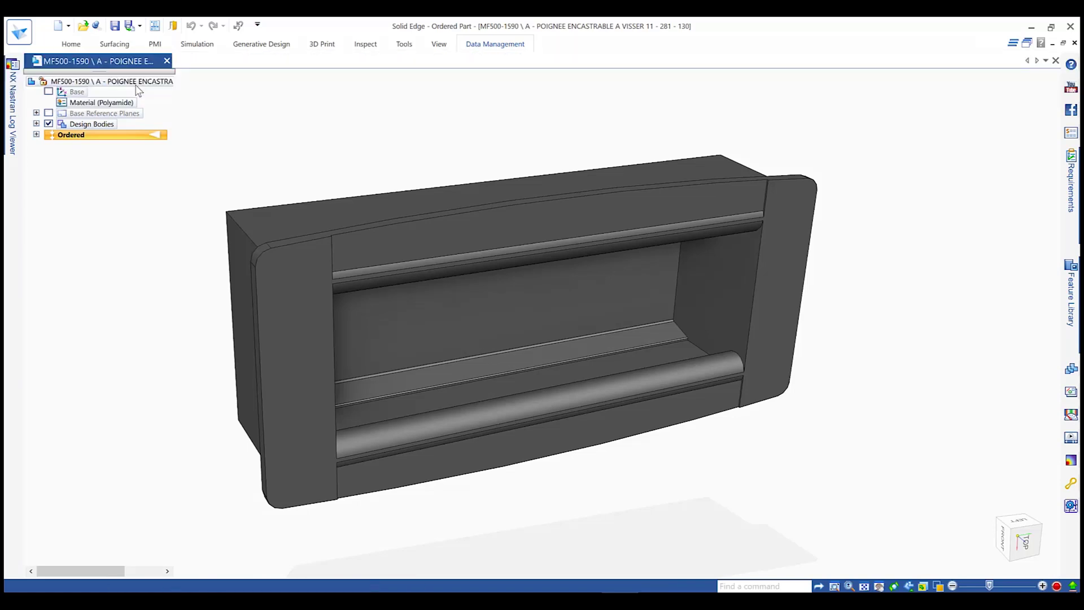
{"action": "left_click", "coordinate": [296, 238]}
{"action": "left_click", "coordinate": [330, 251]}
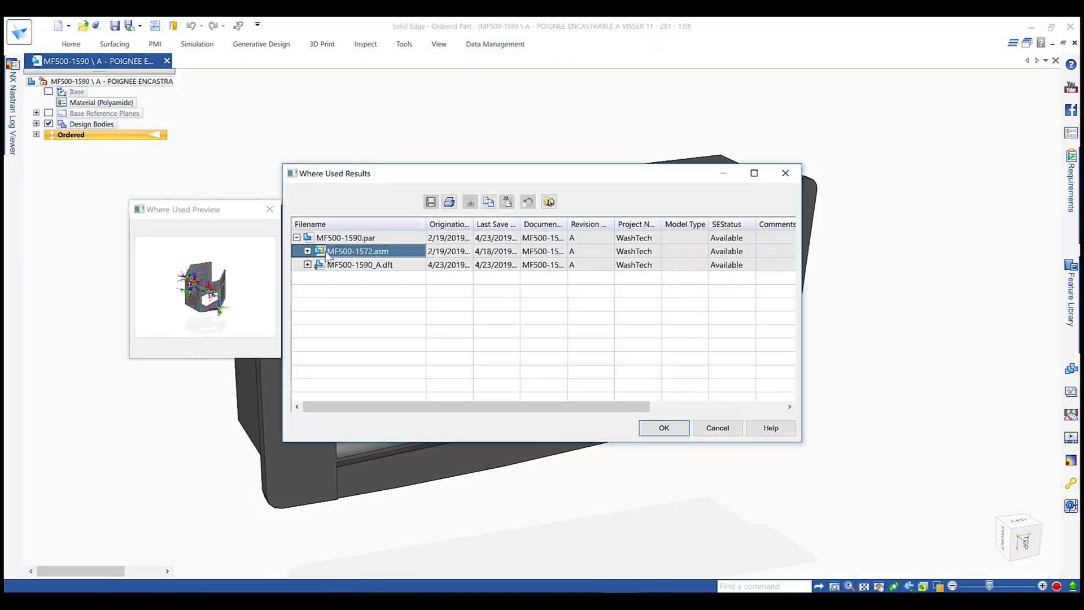
{"action": "left_click", "coordinate": [709, 430]}
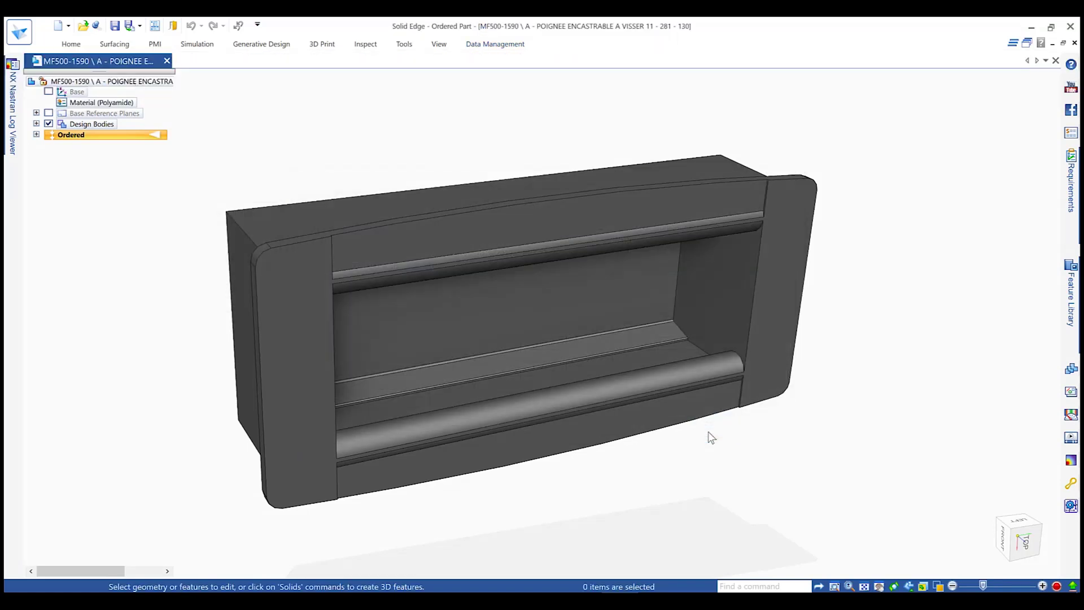
{"action": "left_click", "coordinate": [496, 47]}
{"action": "type", "text": "Releasing this part for manufacturing."}
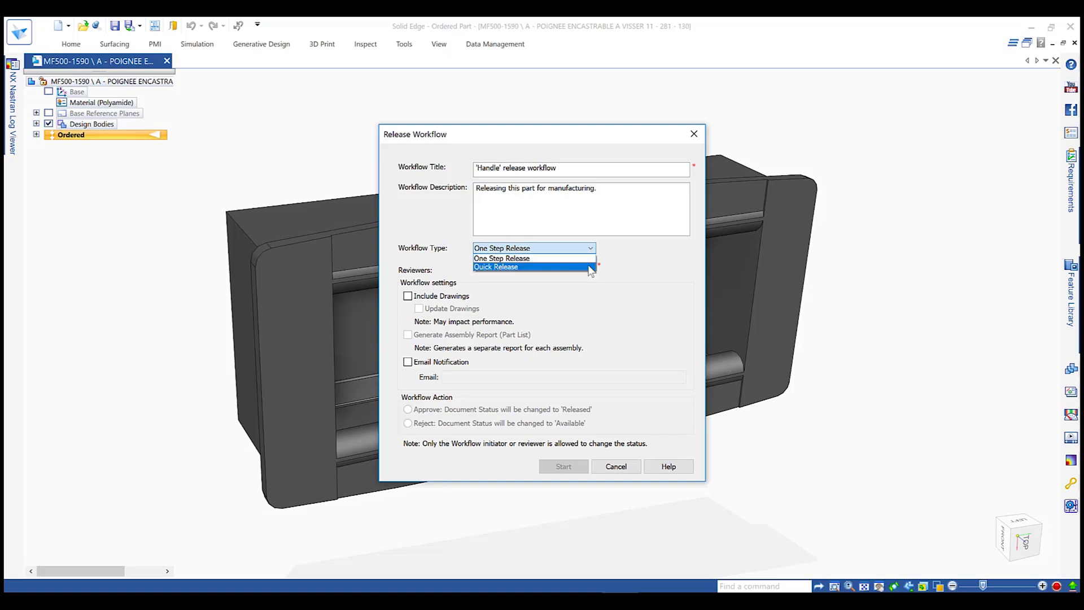
Start the 'Handle' release workflow as a Quick Release and confirm approval
{"action": "left_click", "coordinate": [591, 268]}
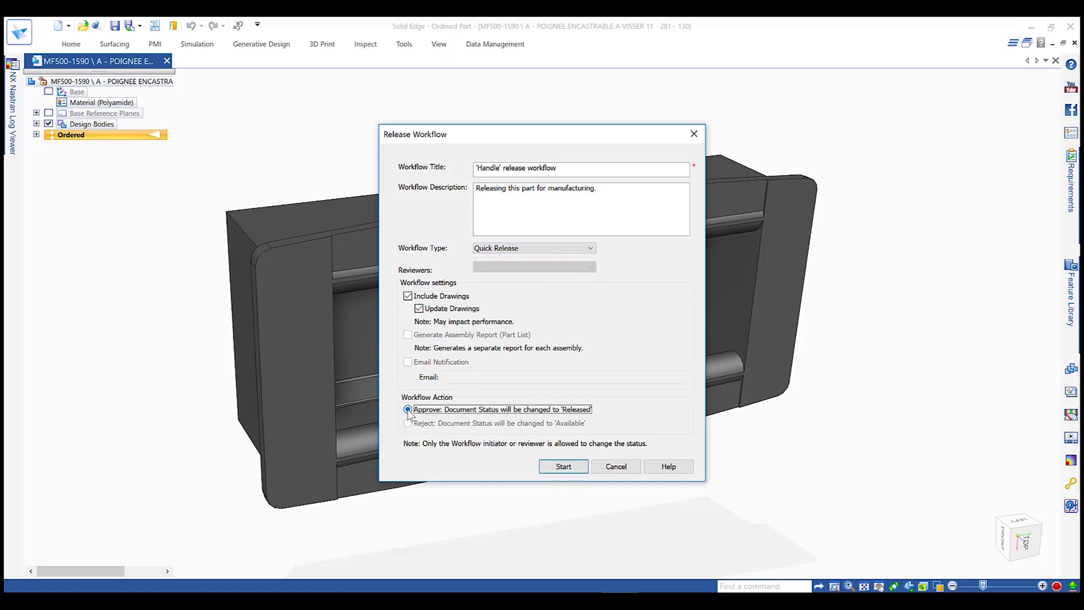
{"action": "left_click", "coordinate": [552, 467]}
{"action": "left_click", "coordinate": [503, 340]}
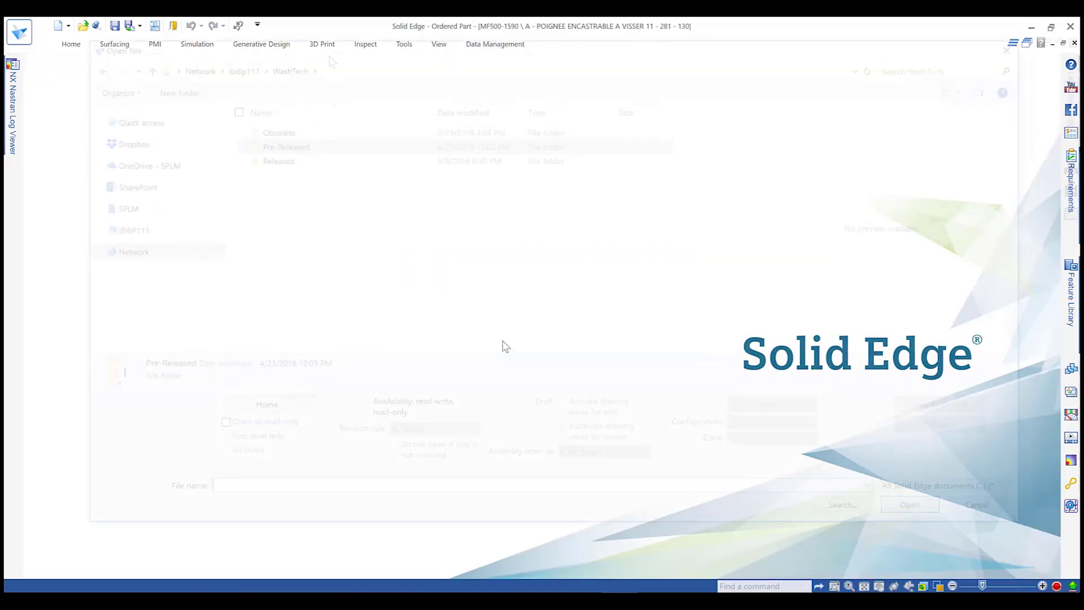
Rerun the MF500-1590 search to confirm the handle shows Released
{"action": "left_click", "coordinate": [909, 71]}
{"action": "left_click", "coordinate": [913, 91]}
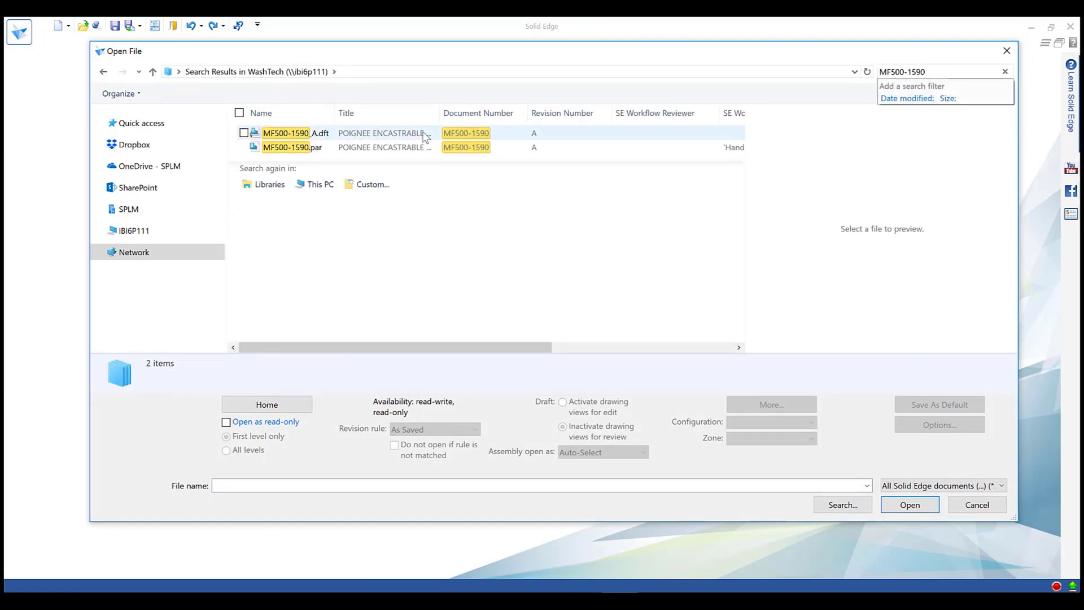
{"action": "left_click", "coordinate": [288, 147]}
{"action": "scroll", "coordinate": [609, 317], "scroll_direction": "right", "scroll_amount": 5}
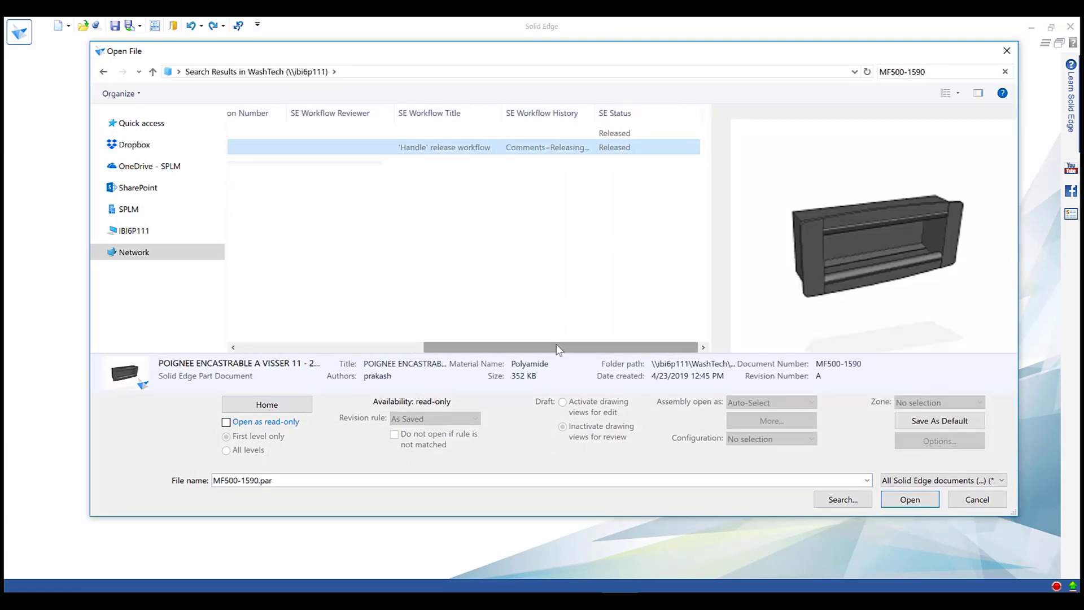
{"action": "scroll", "coordinate": [600, 124], "scroll_direction": "left", "scroll_amount": 5}
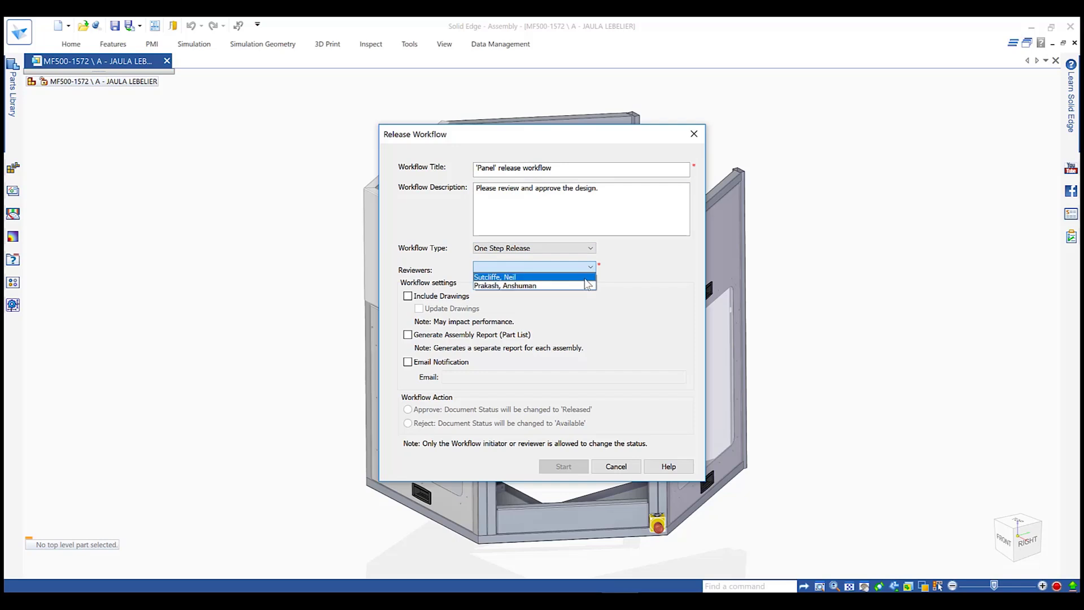
Start the MF500-1572 review workflow with parts report and email notification
{"action": "left_click", "coordinate": [409, 335]}
{"action": "left_click", "coordinate": [407, 362]}
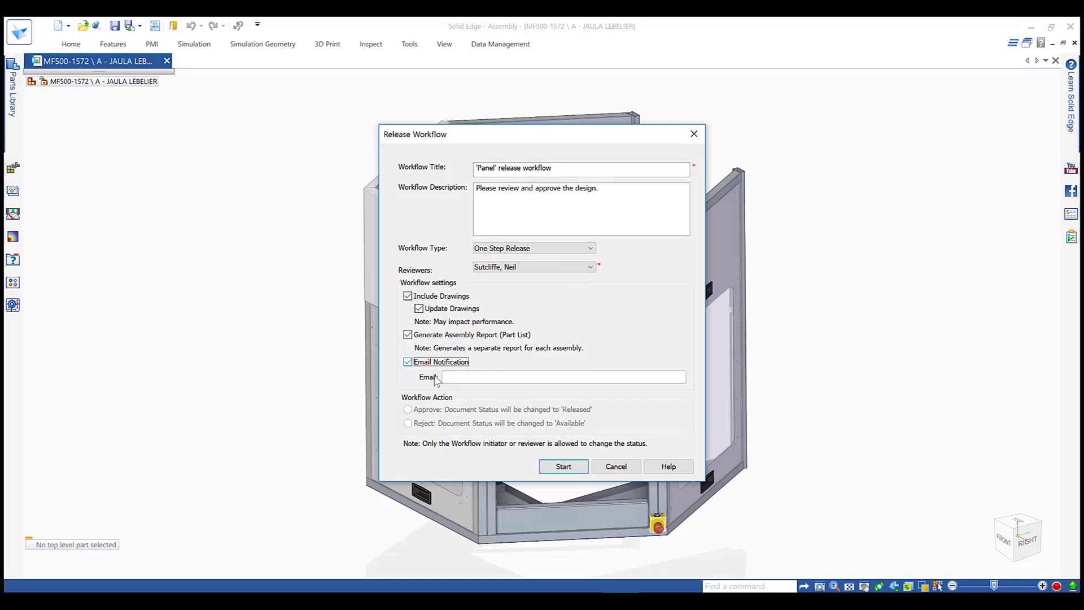
{"action": "left_click", "coordinate": [562, 467]}
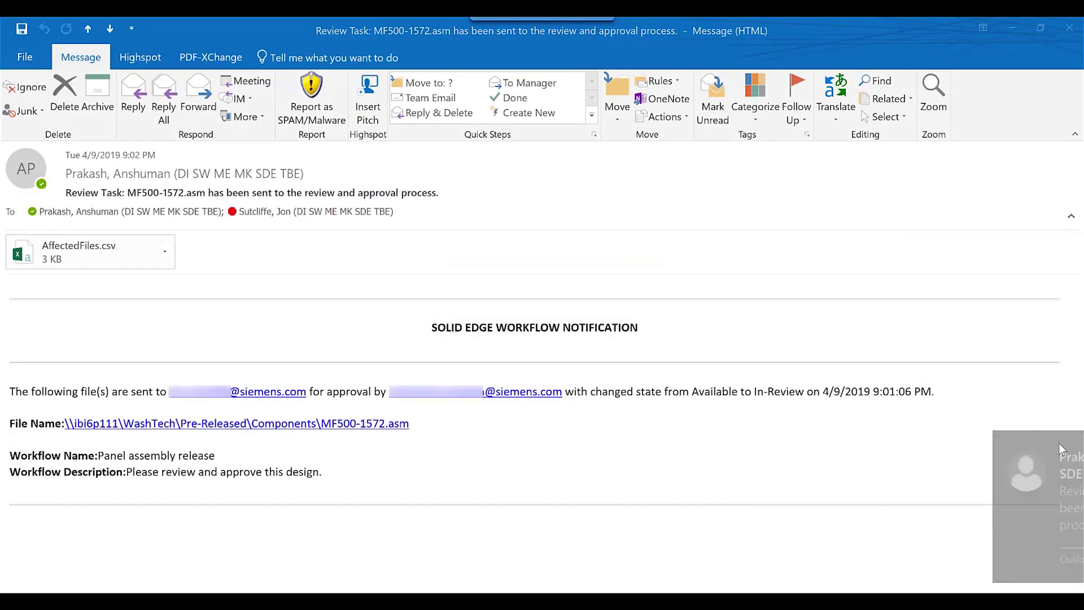
Dismiss the incoming notification popup in Outlook
{"action": "left_click", "coordinate": [734, 503]}
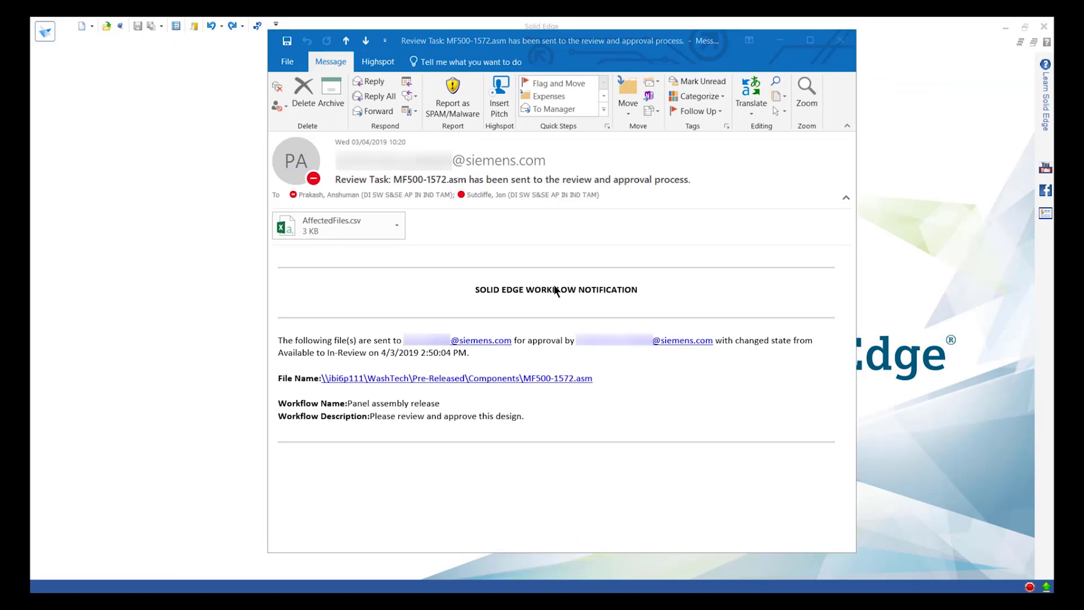
{"action": "left_click_drag", "start_coordinate": [584, 508], "coordinate": [635, 508]}
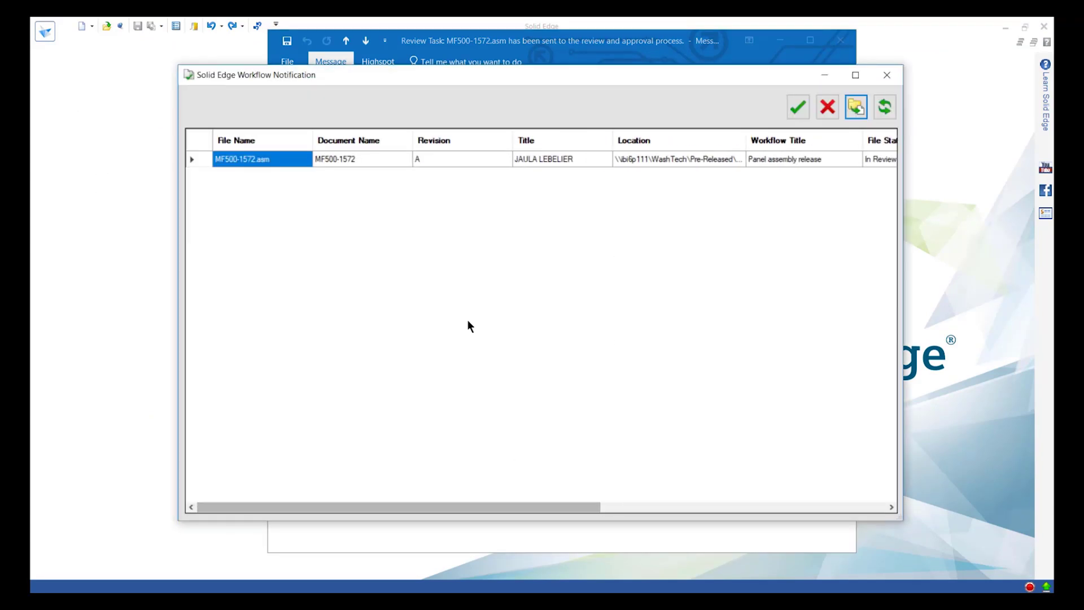
Check the file under review's actions, then view and close the affected-files CSV in Excel
{"action": "right_click", "coordinate": [278, 159]}
{"action": "left_click", "coordinate": [280, 159]}
{"action": "left_click", "coordinate": [856, 108]}
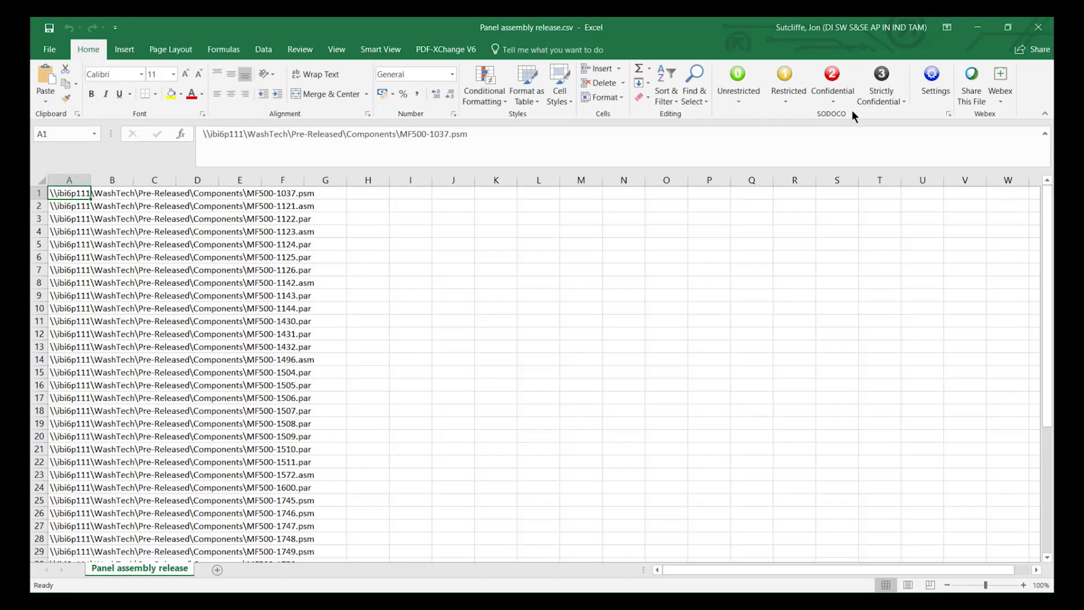
{"action": "left_click", "coordinate": [977, 27]}
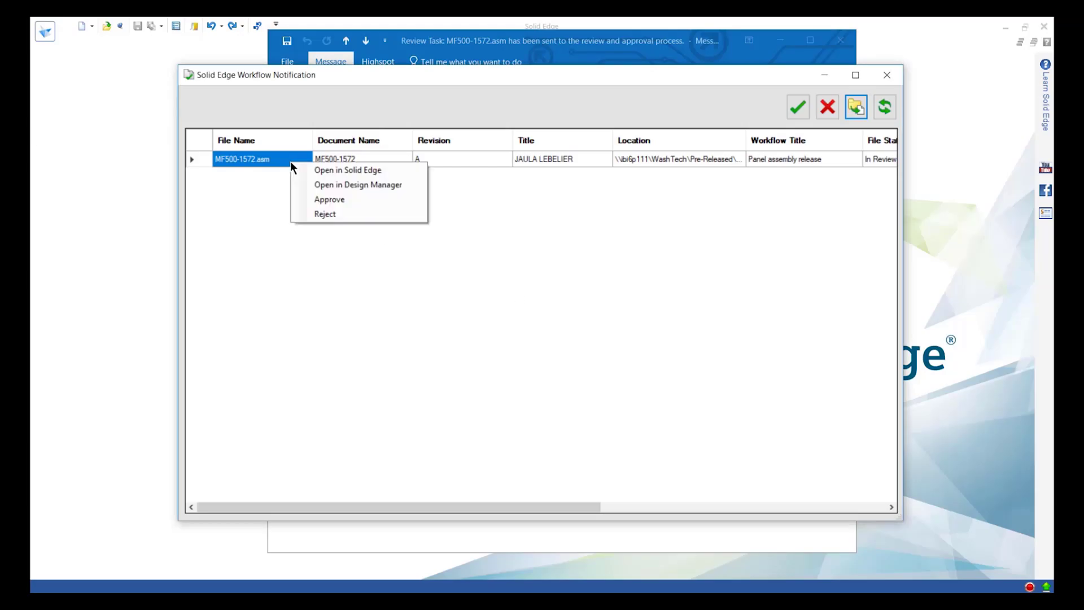
Open the MF500-1572 assembly in Solid Edge and start its One Step Workflow
{"action": "left_click", "coordinate": [322, 171]}
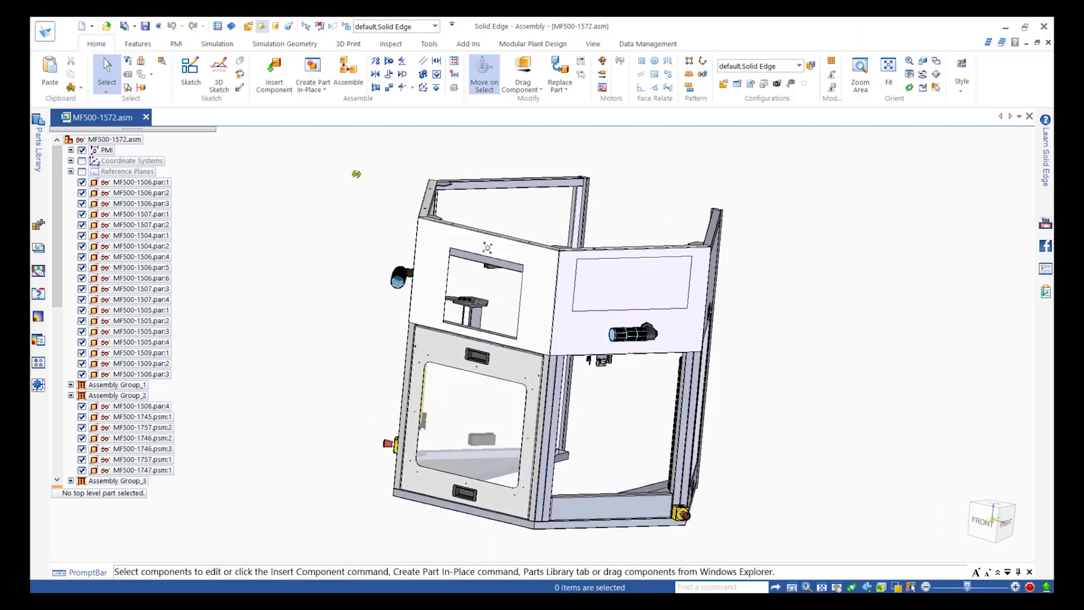
{"action": "scroll", "coordinate": [609, 427], "scroll_direction": "up", "scroll_amount": 5}
{"action": "scroll", "coordinate": [608, 426], "scroll_direction": "down", "scroll_amount": 5}
{"action": "left_click", "coordinate": [647, 44]}
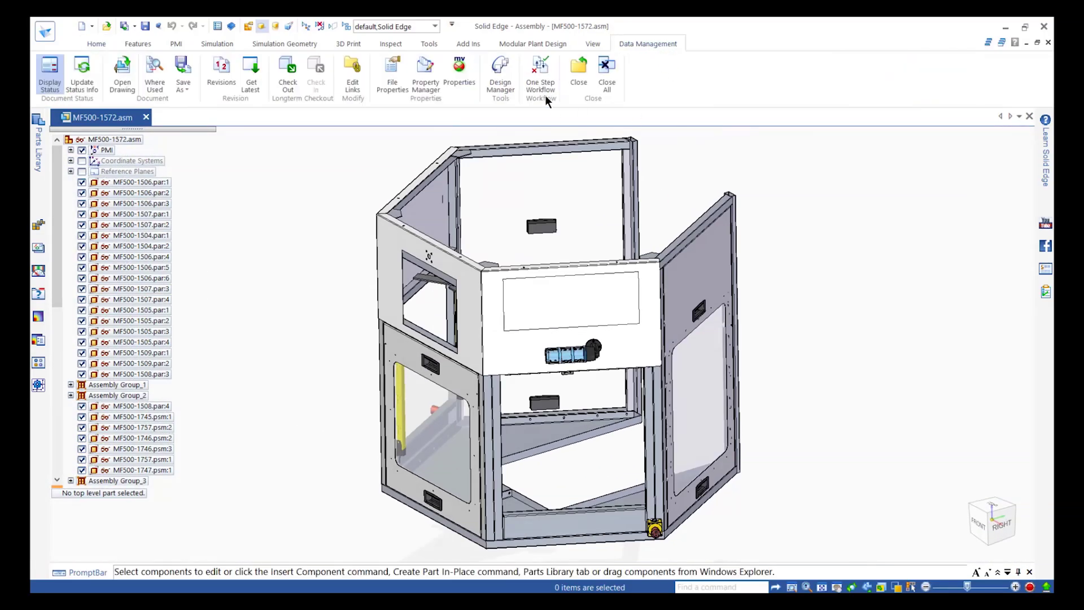
{"action": "left_click", "coordinate": [543, 81]}
{"action": "type", "text": "*1572"}
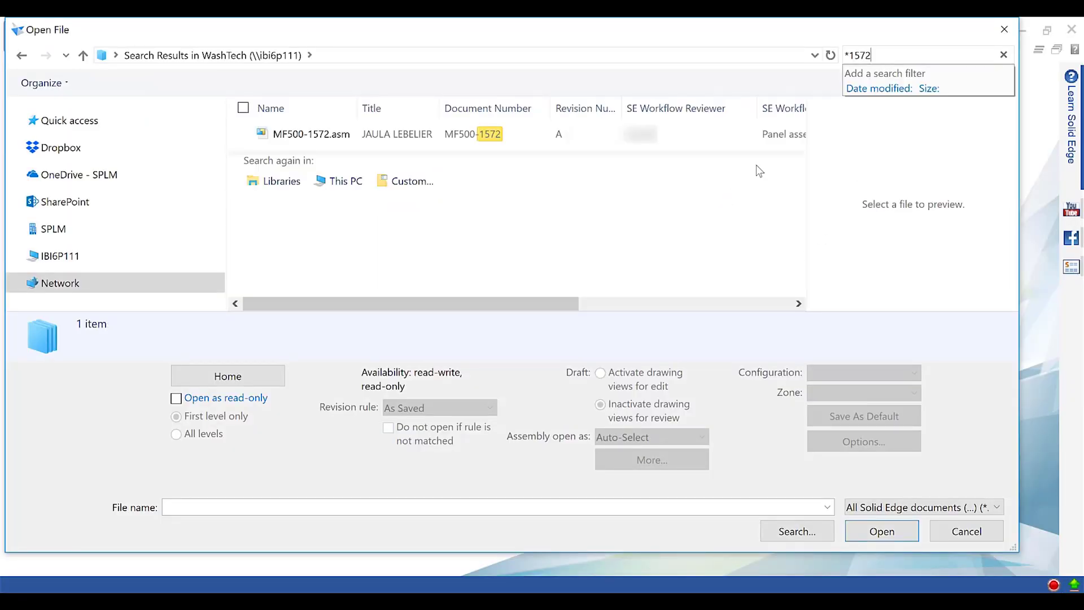
{"action": "left_click_drag", "start_coordinate": [551, 305], "coordinate": [742, 304]}
{"action": "left_click_drag", "start_coordinate": [694, 109], "coordinate": [811, 110]}
{"action": "left_click_drag", "start_coordinate": [642, 303], "coordinate": [434, 303]}
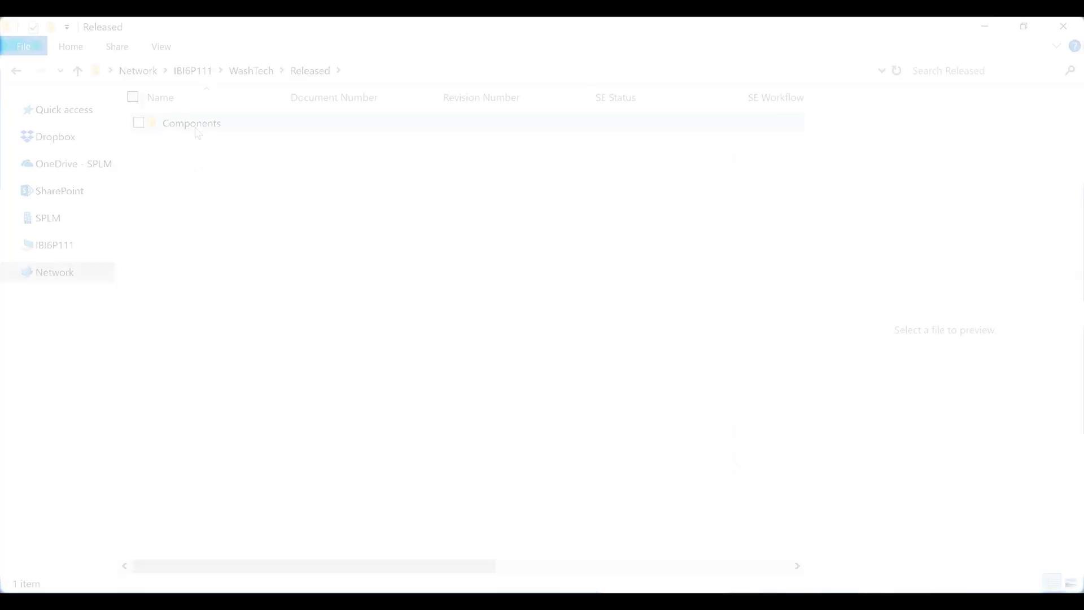
In Released\Components, preview the MF500-1124 and MF500-1770 PDFs, then open the MF500-1142 parts list
{"action": "double_click", "coordinate": [193, 125]}
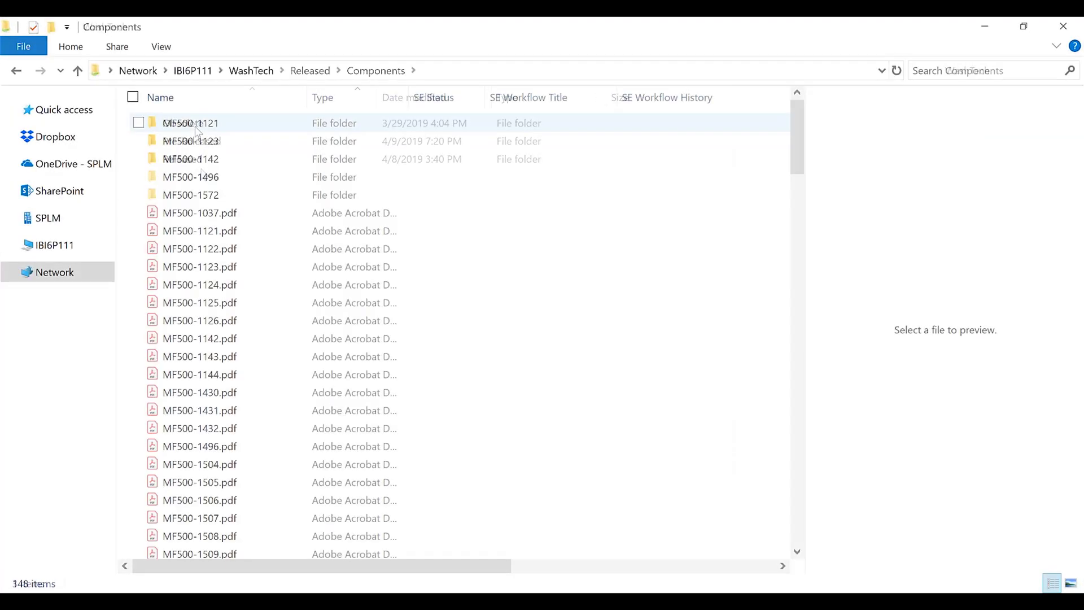
{"action": "left_click", "coordinate": [201, 230]}
{"action": "left_click", "coordinate": [216, 286]}
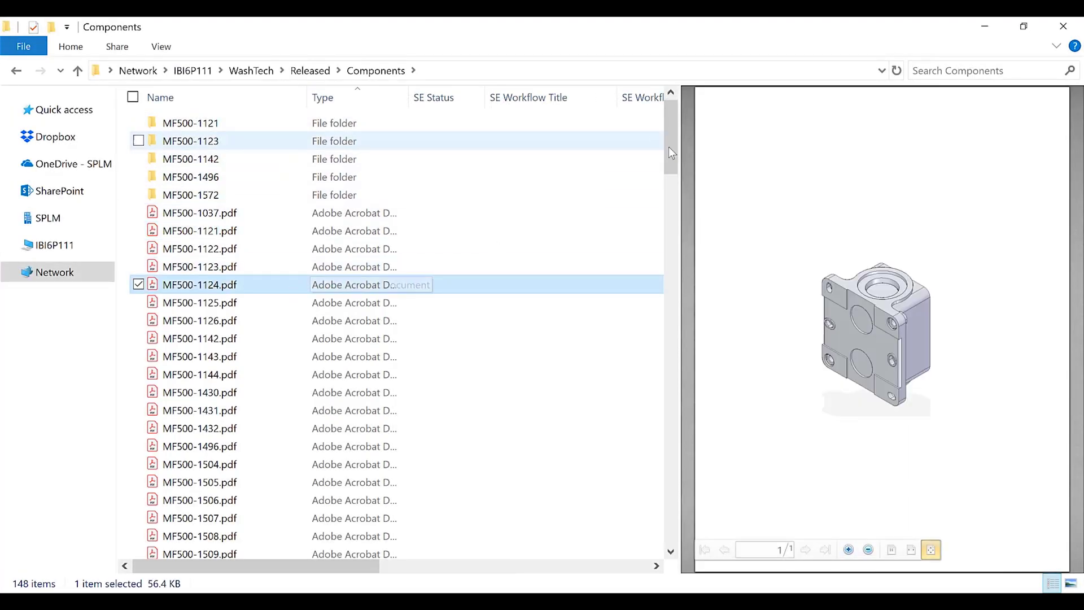
{"action": "left_click_drag", "start_coordinate": [668, 146], "coordinate": [677, 265]}
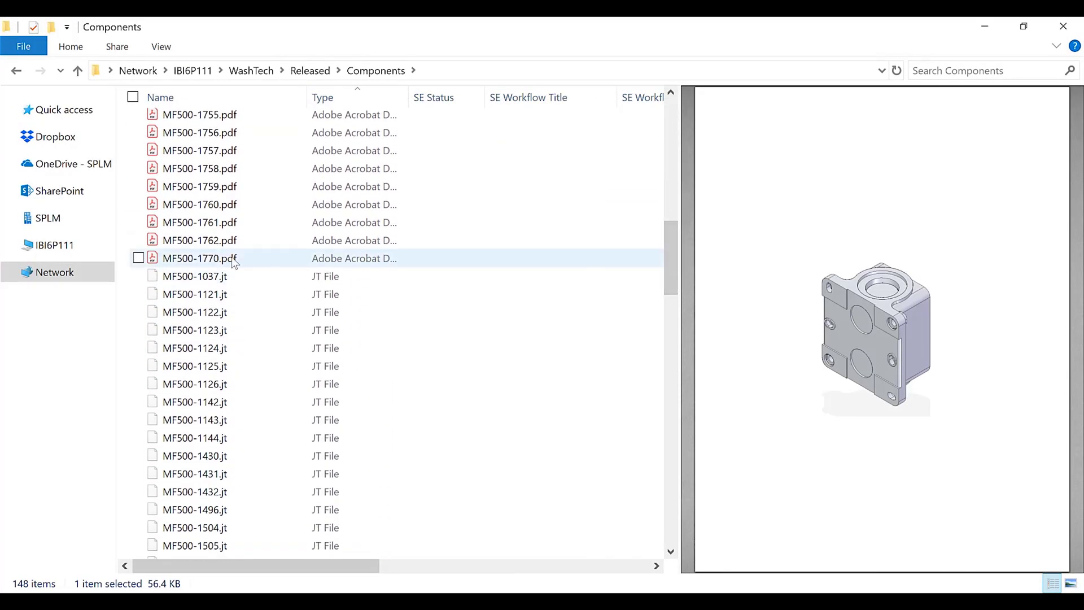
{"action": "left_click", "coordinate": [227, 259]}
{"action": "left_click_drag", "start_coordinate": [671, 254], "coordinate": [666, 507]}
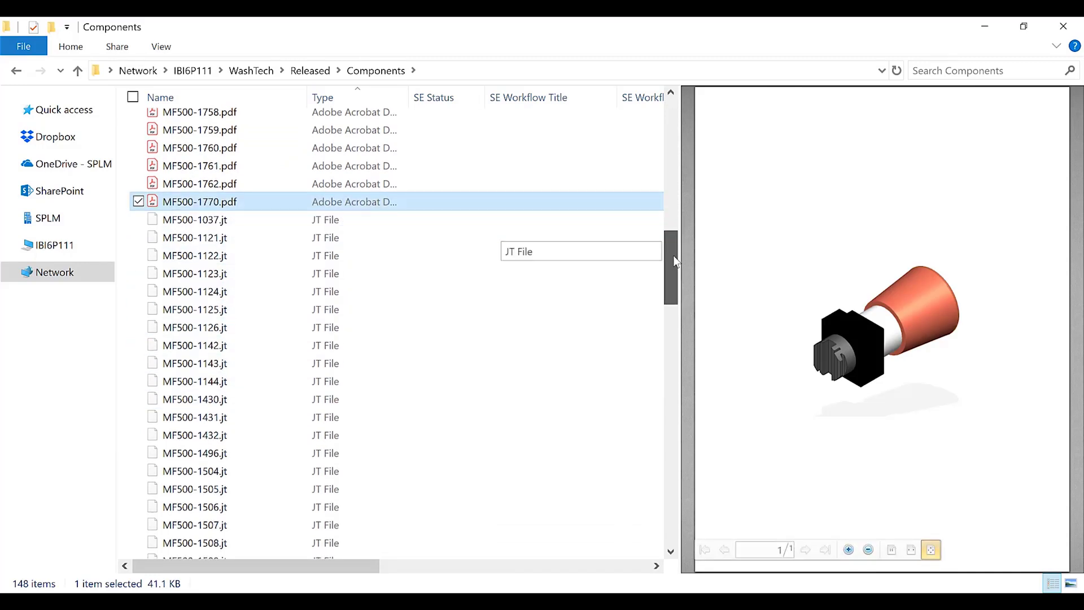
{"action": "double_click", "coordinate": [206, 515]}
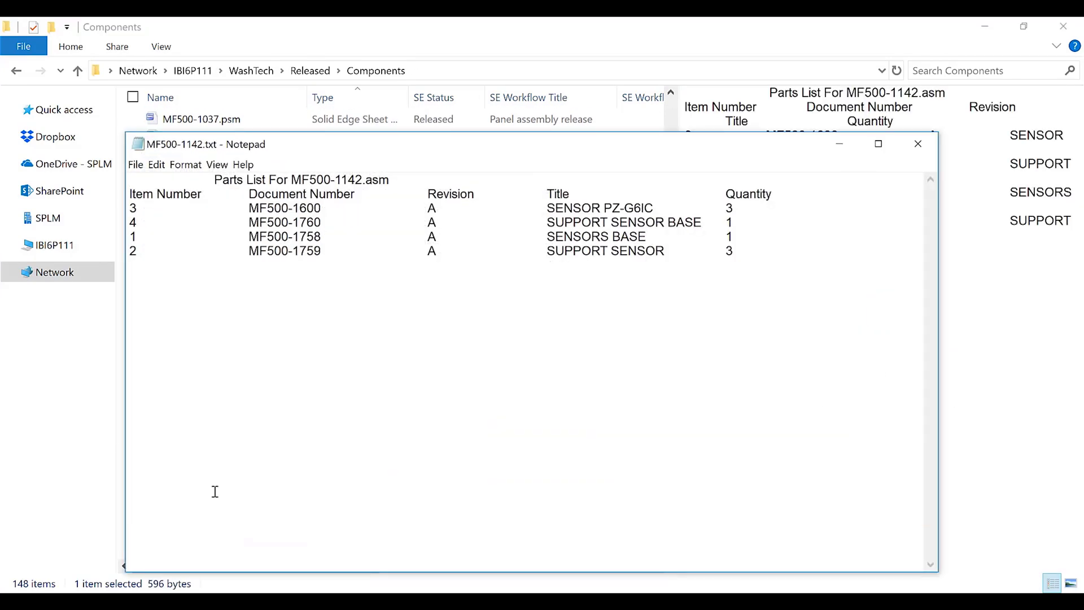